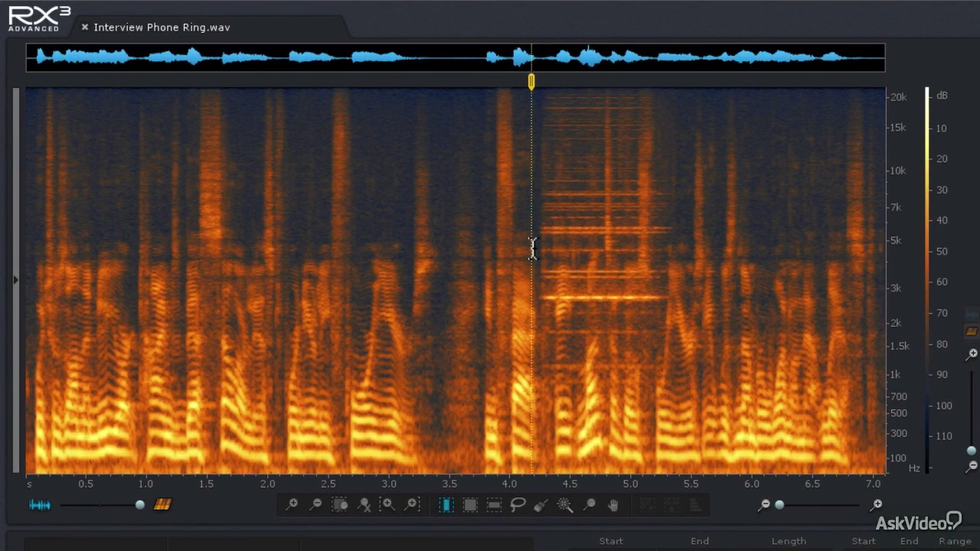
Select the phone-ring passage from about 4.2 s to 6.8 s
left_click_drag(533, 248, 680, 256)
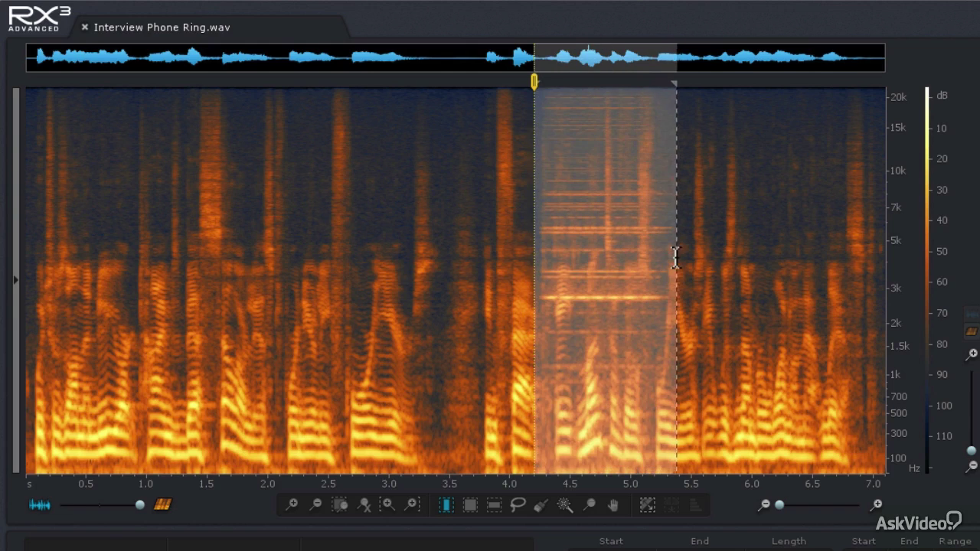
left_click_drag(681, 256, 843, 252)
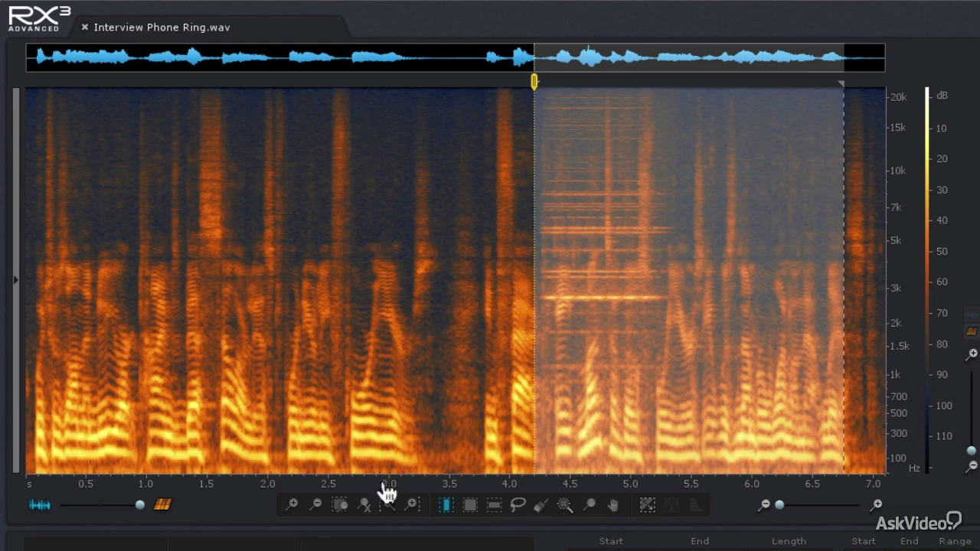
left_click(343, 508)
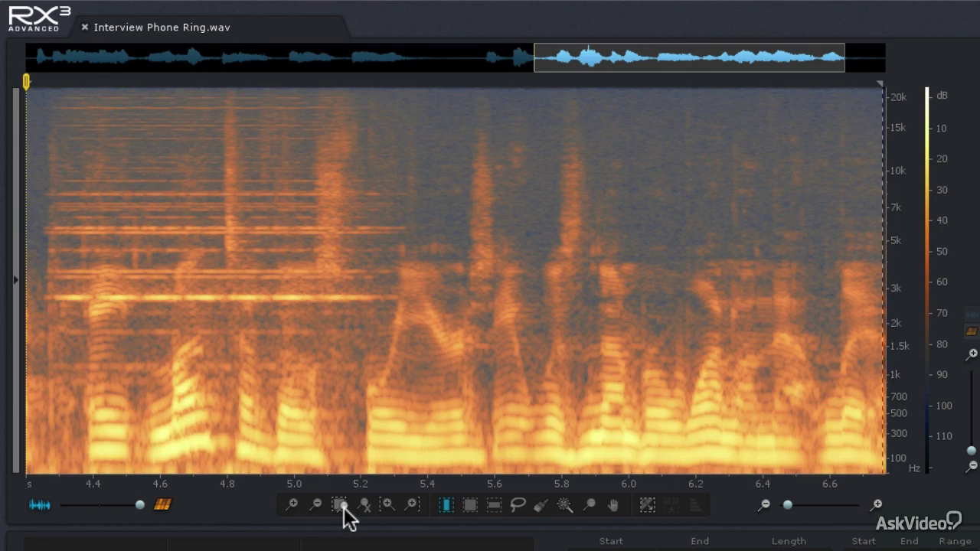
key("Escape")
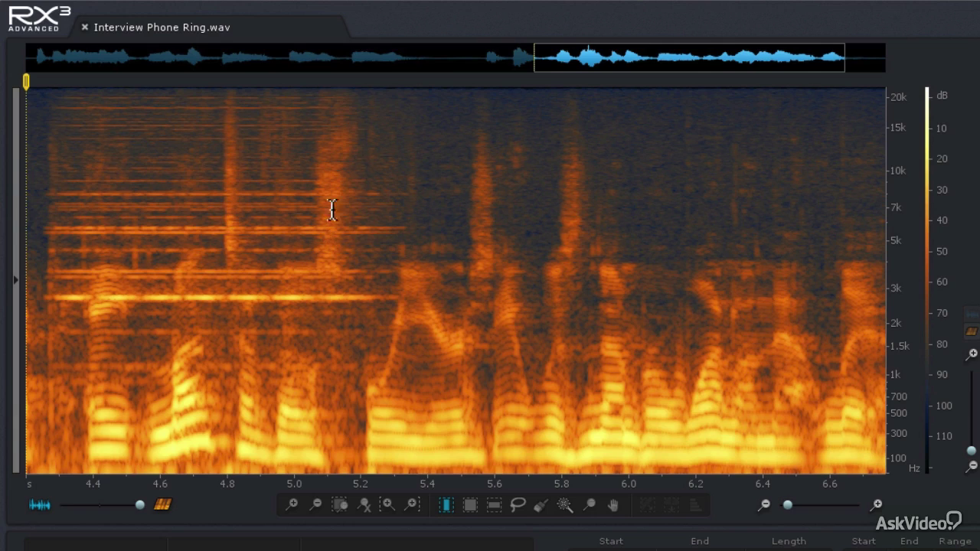
left_click(37, 82)
key("space")
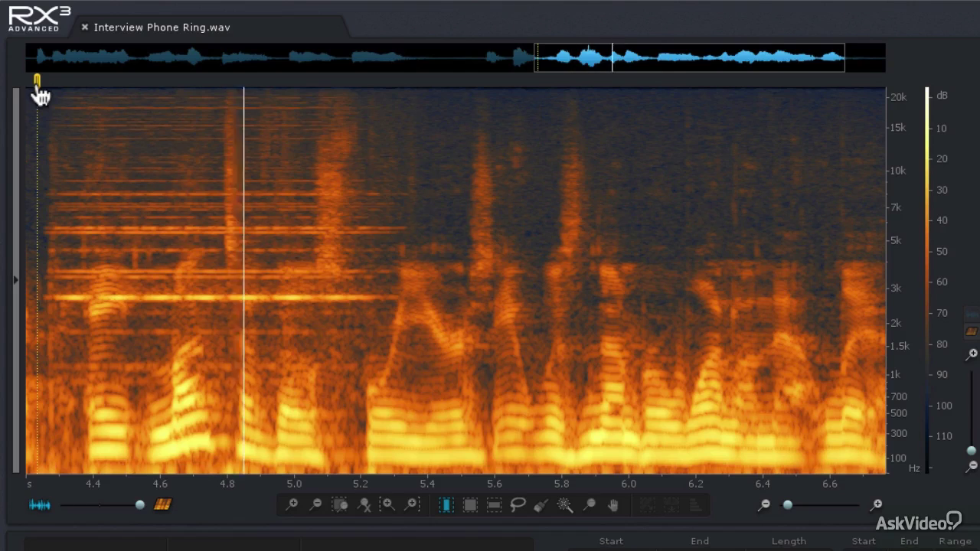
key("space")
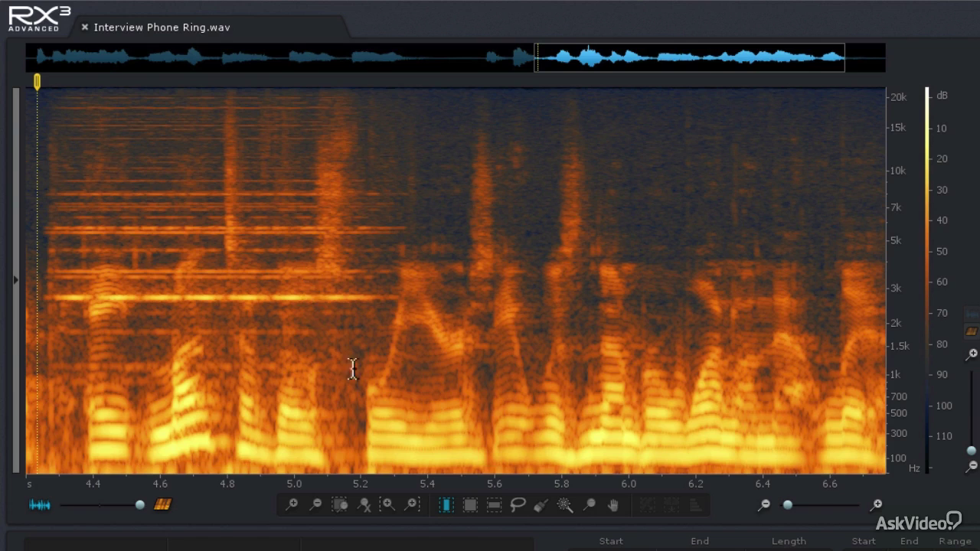
Box a clean high-frequency patch after 5.9 s, then box the ringing above 5 kHz at 4.3–4.8 s
left_click(470, 507)
left_click_drag(606, 89, 723, 246)
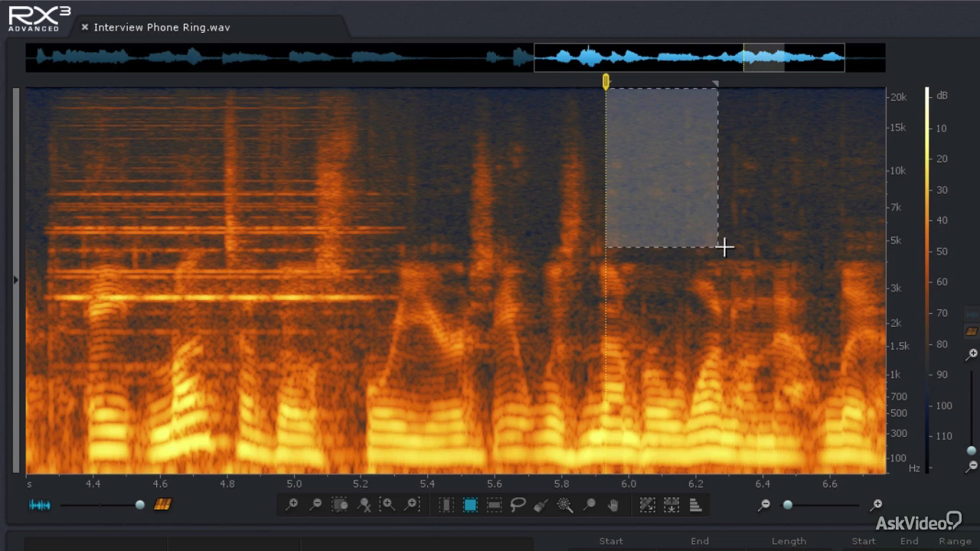
left_click_drag(723, 246, 838, 258)
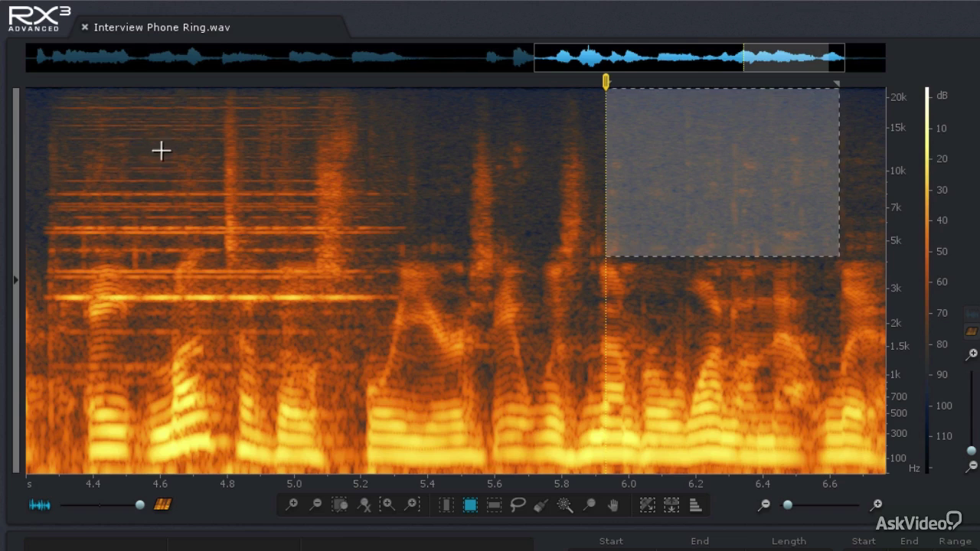
left_click(43, 105)
left_click_drag(43, 105, 220, 261)
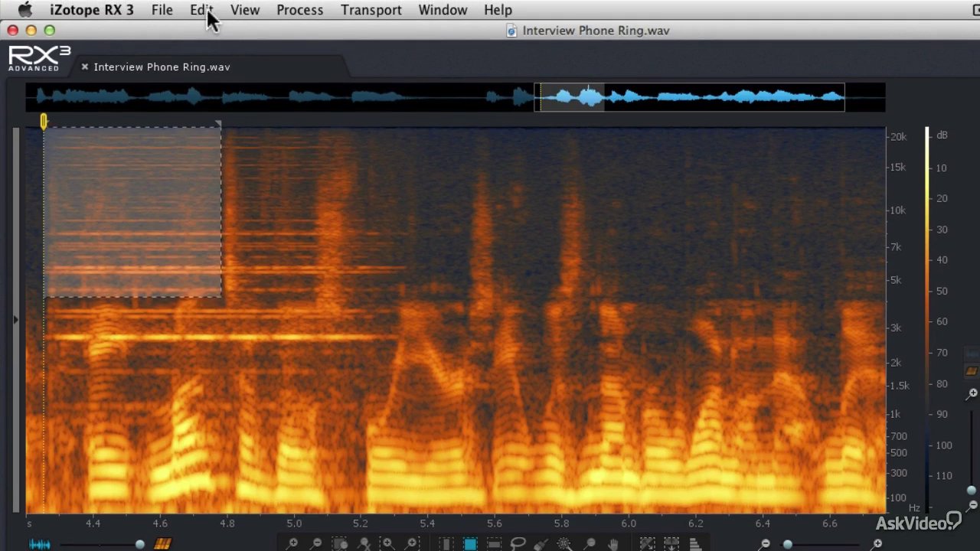
Paste the clean patch over the 4.3–4.8 s ringing, then into two more boxes near 4.83 and 5.2–5.4 s
left_click(203, 10)
mouse_move(241, 130)
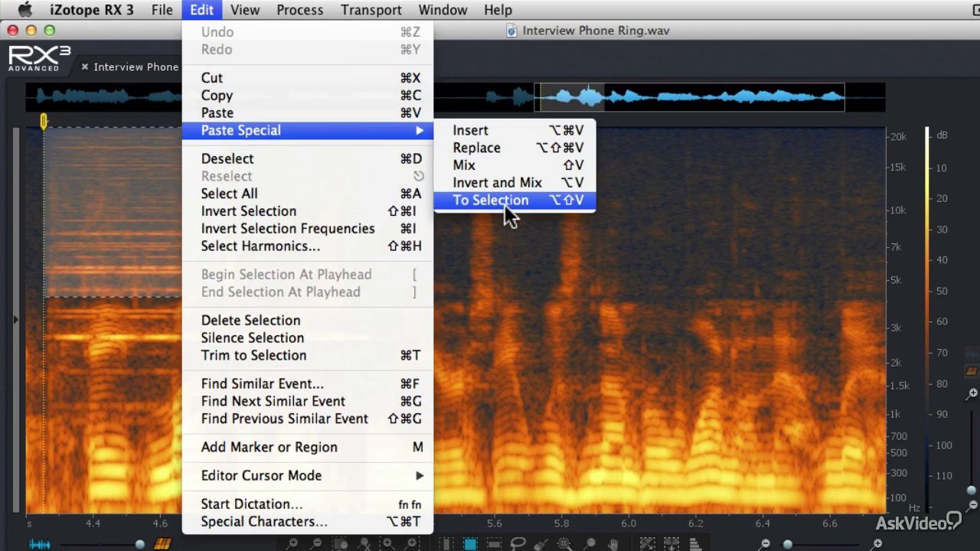
left_click(504, 205)
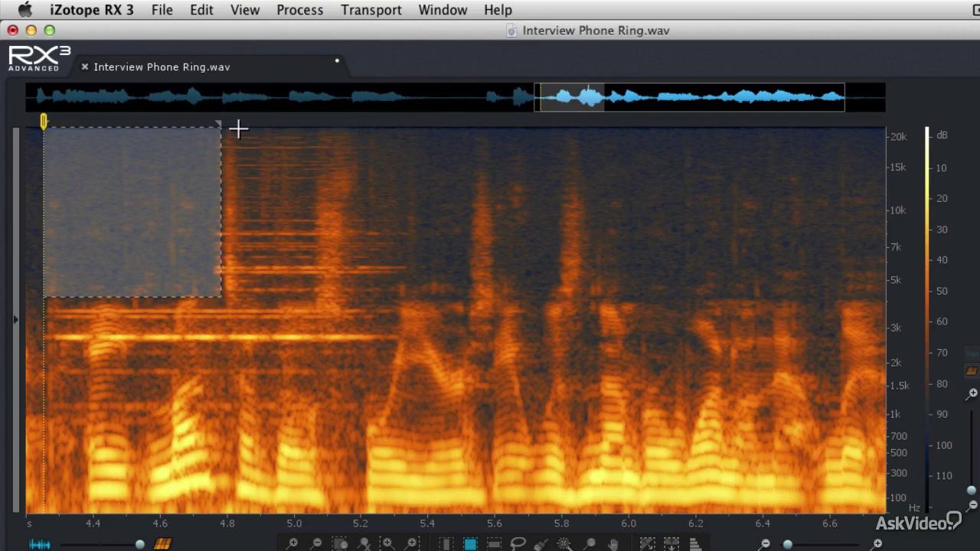
mouse_move(238, 130)
left_mouse_down()
mouse_move(258, 265)
mouse_move(298, 300)
mouse_move(314, 302)
left_mouse_up()
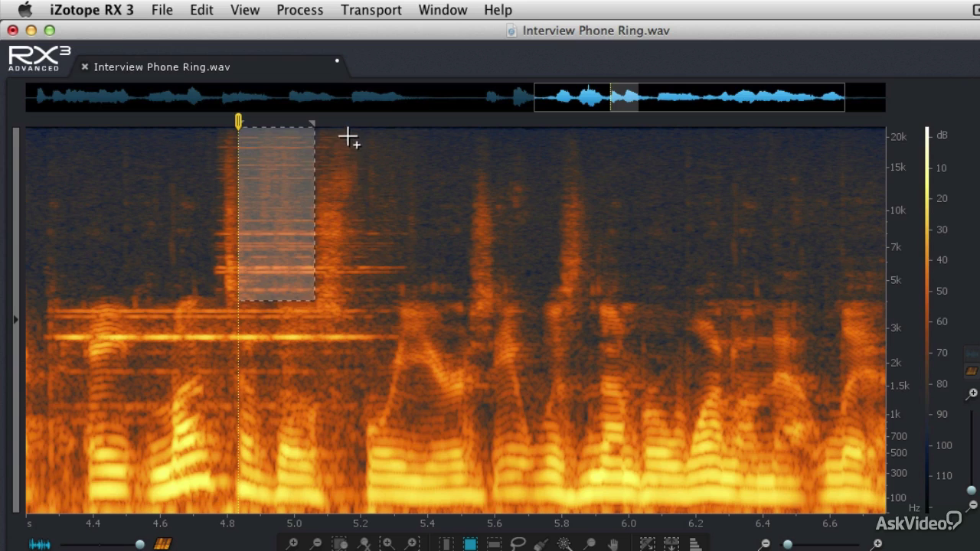
mouse_move(349, 132)
left_mouse_down("shift")
mouse_move(350, 291)
mouse_move(421, 292)
left_mouse_up("shift")
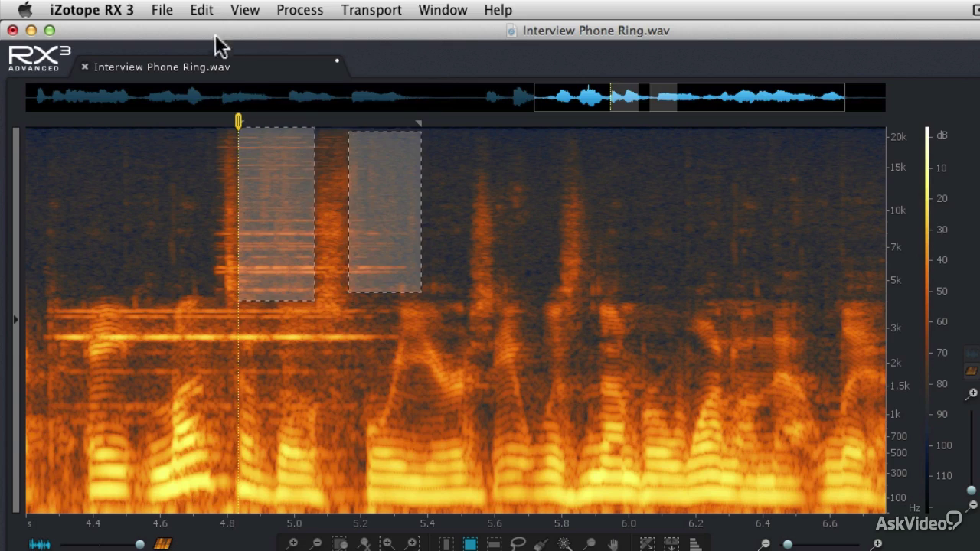
left_click(202, 10)
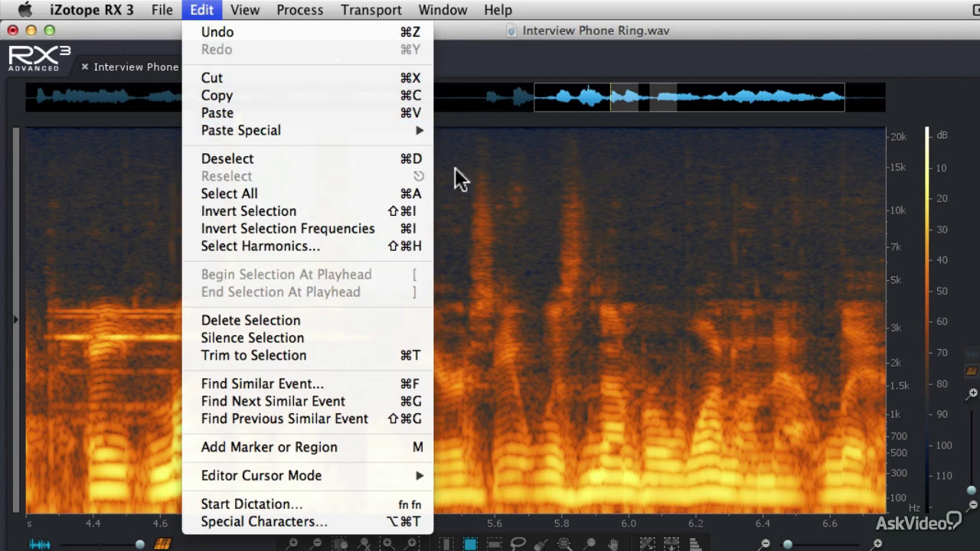
left_click(470, 200)
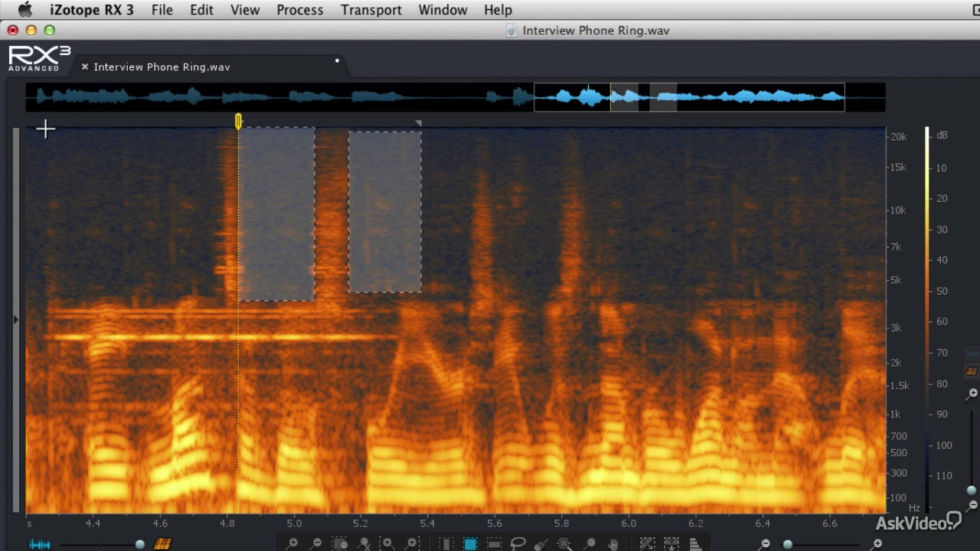
left_click(31, 125)
key("space")
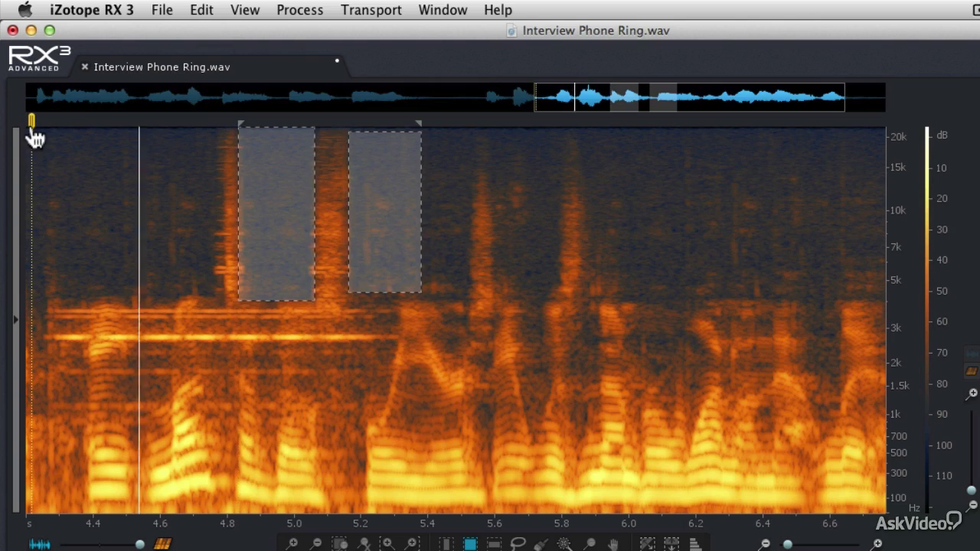
key("space")
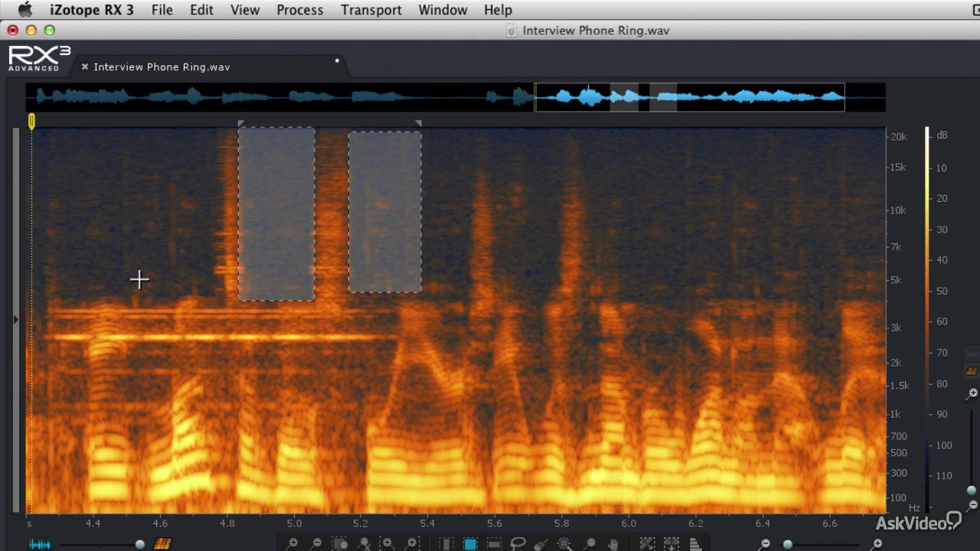
left_click(139, 280)
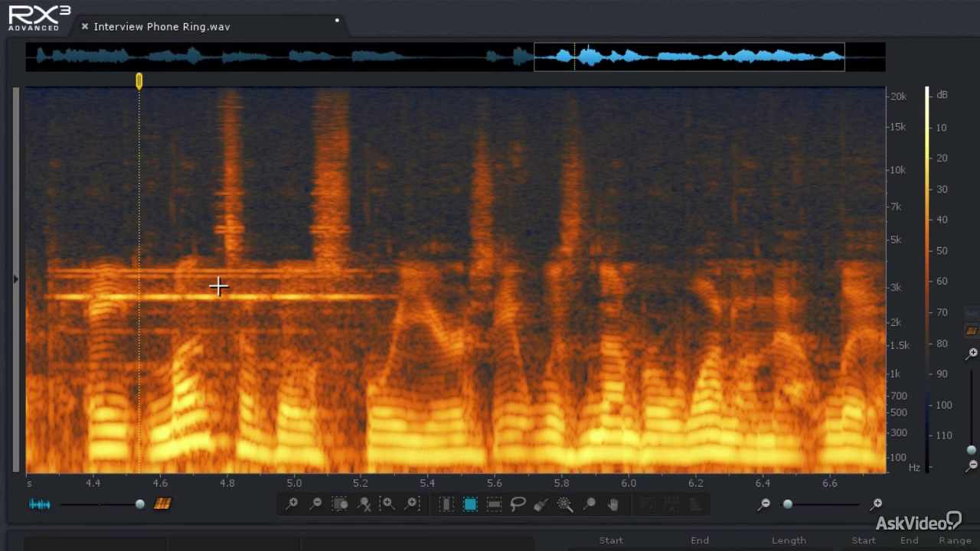
Brush-paint the ring tone lines near 1.1, 1.8 and 3 kHz across 4.3–5.4 s
left_click(541, 505)
left_click_drag(46, 366, 411, 366)
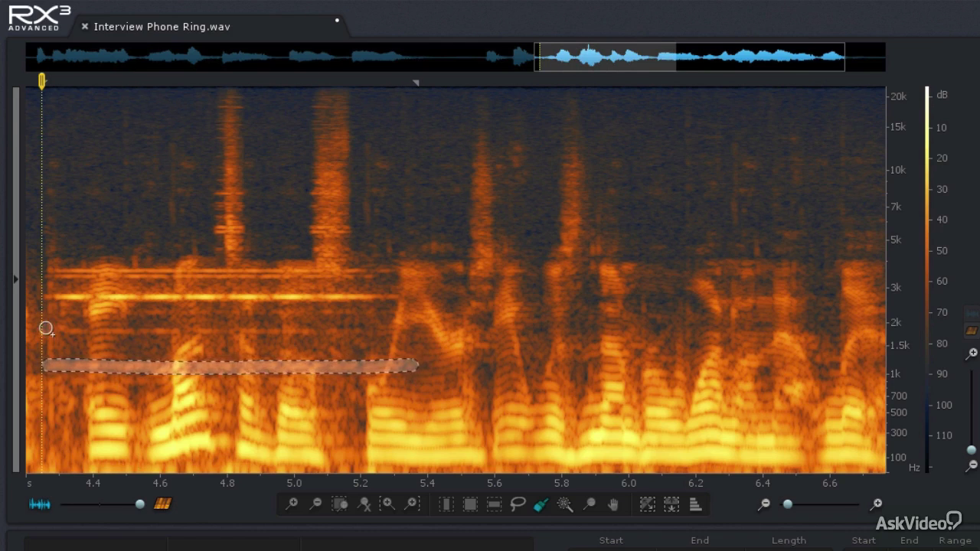
left_click_drag(40, 330, 427, 331)
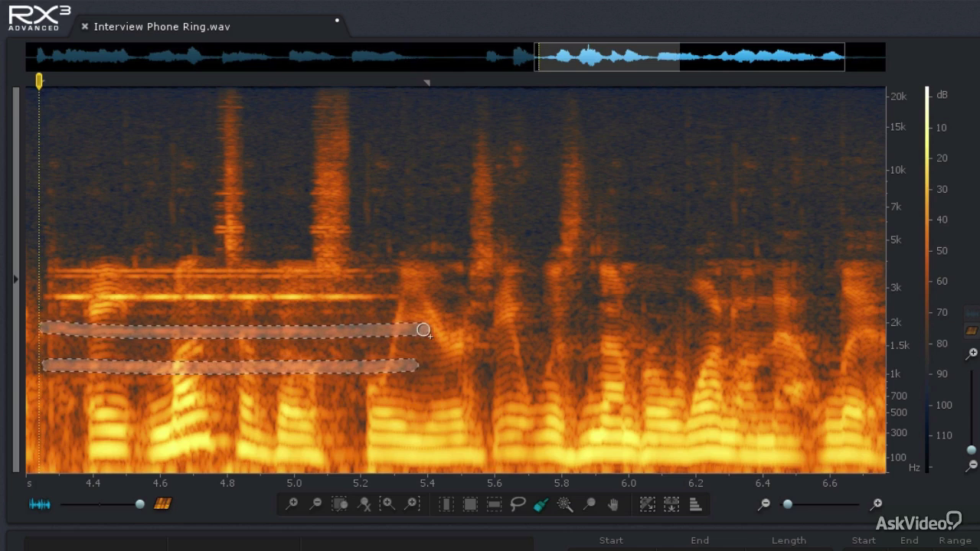
left_click(43, 296)
left_click_drag(43, 295, 409, 300)
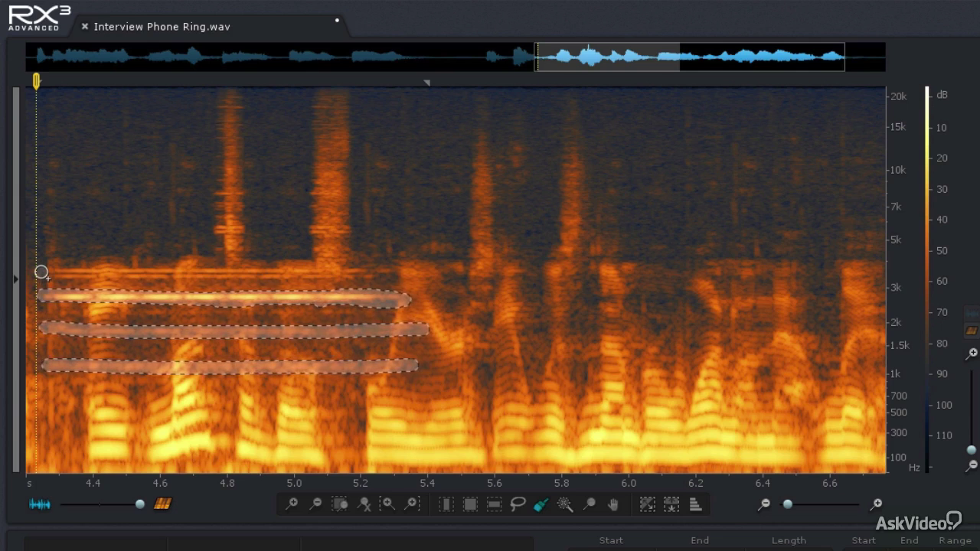
Paint the ring tones near 3.5, 6 and 8 kHz and the two top harmonics, then bring up Spectral Repair
left_click_drag(41, 272, 409, 271)
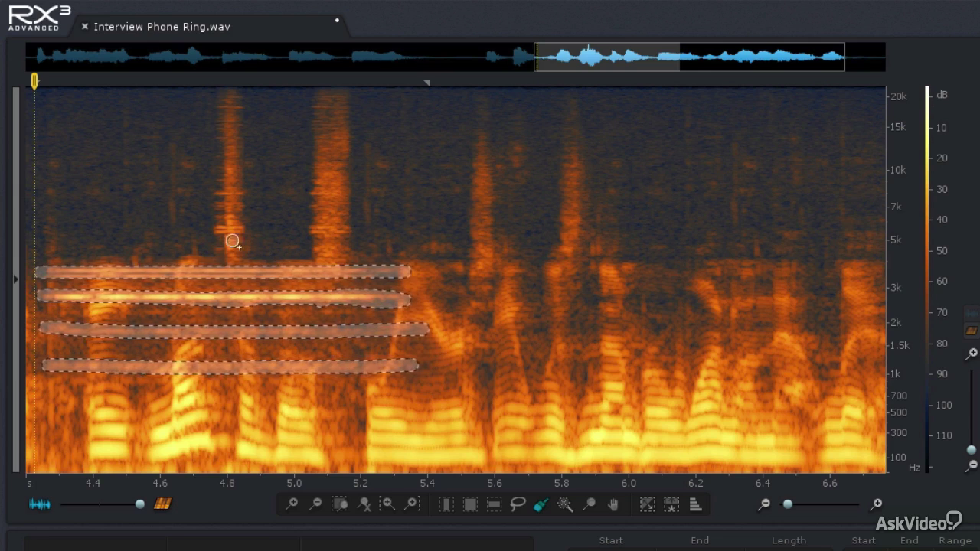
left_click_drag(224, 230, 353, 230)
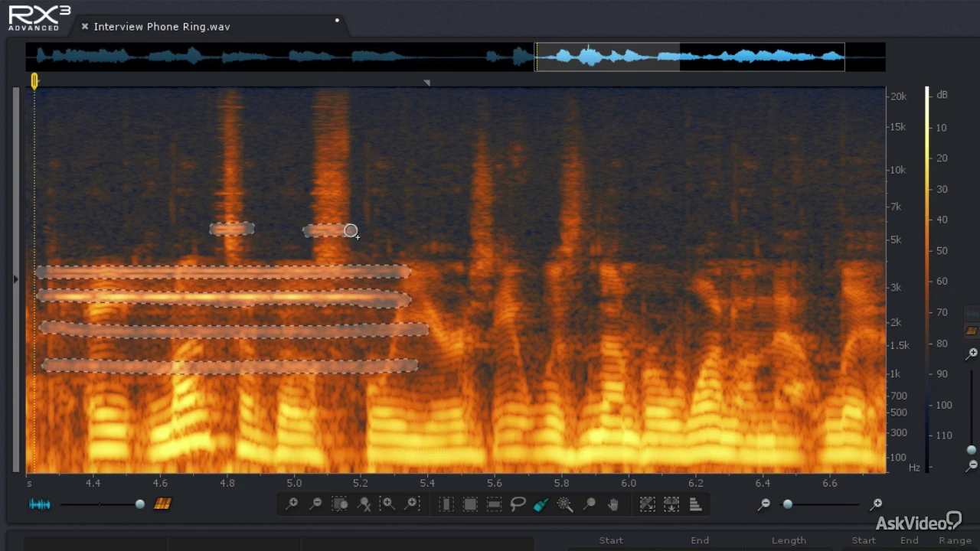
left_click_drag(218, 196, 353, 192)
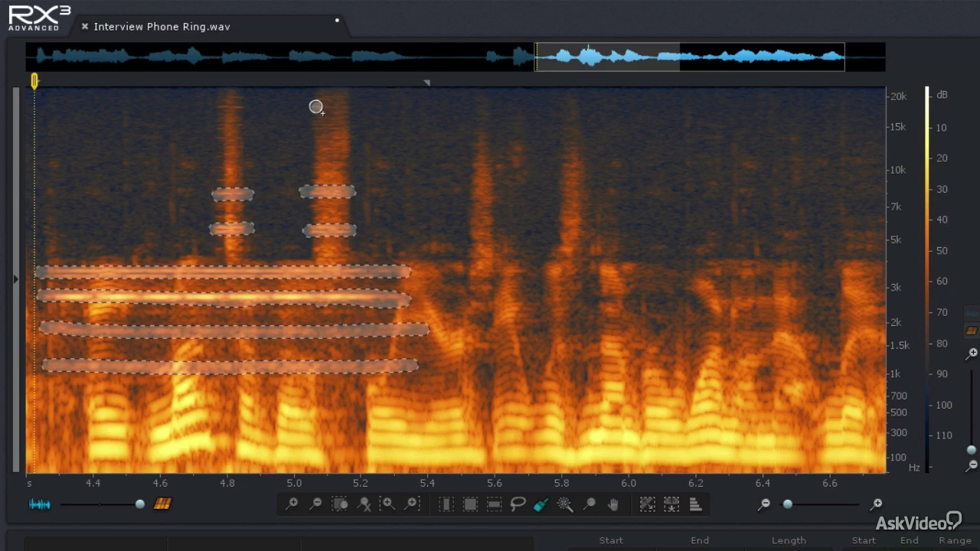
left_click_drag(312, 107, 351, 106)
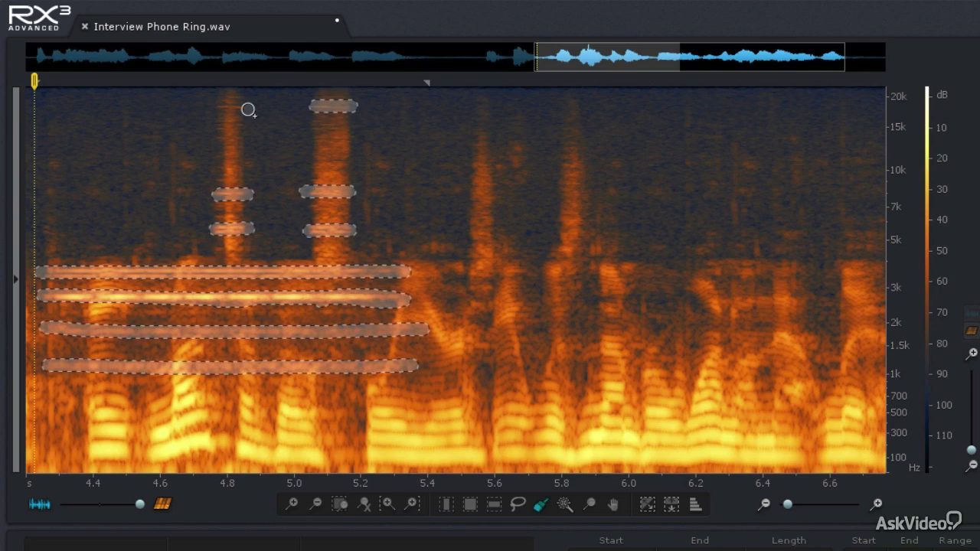
left_click_drag(249, 108, 216, 110)
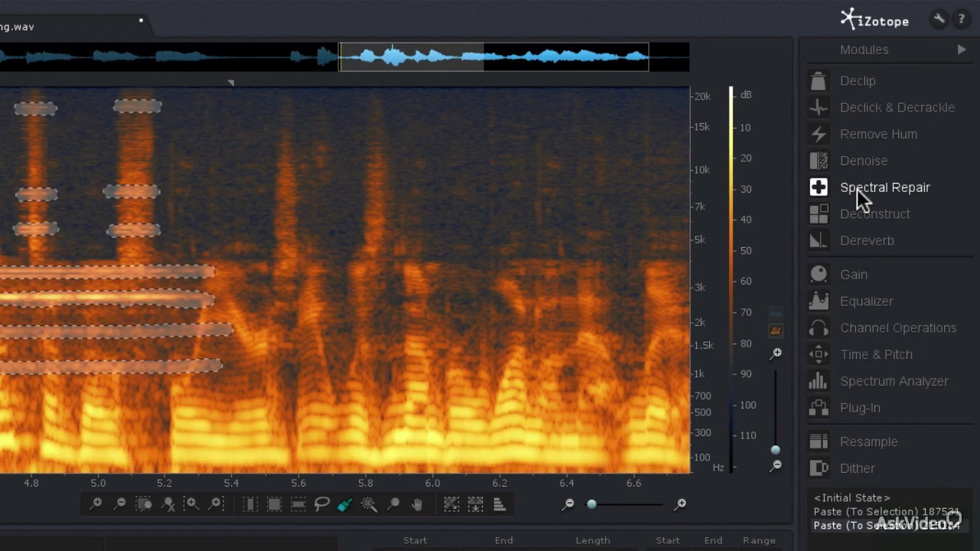
left_click(857, 188)
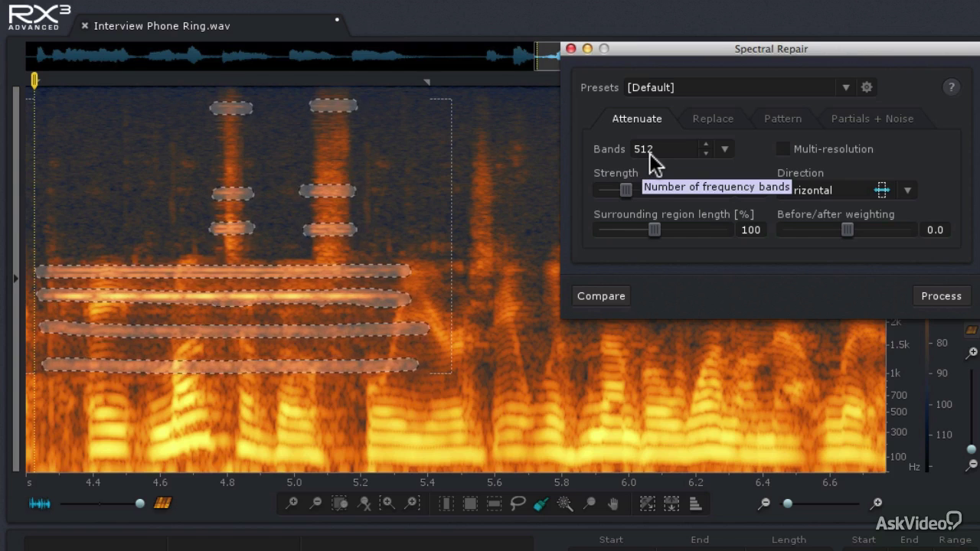
Enable Multi-resolution on Spectral Repair's Attenuate mode
left_click(781, 147)
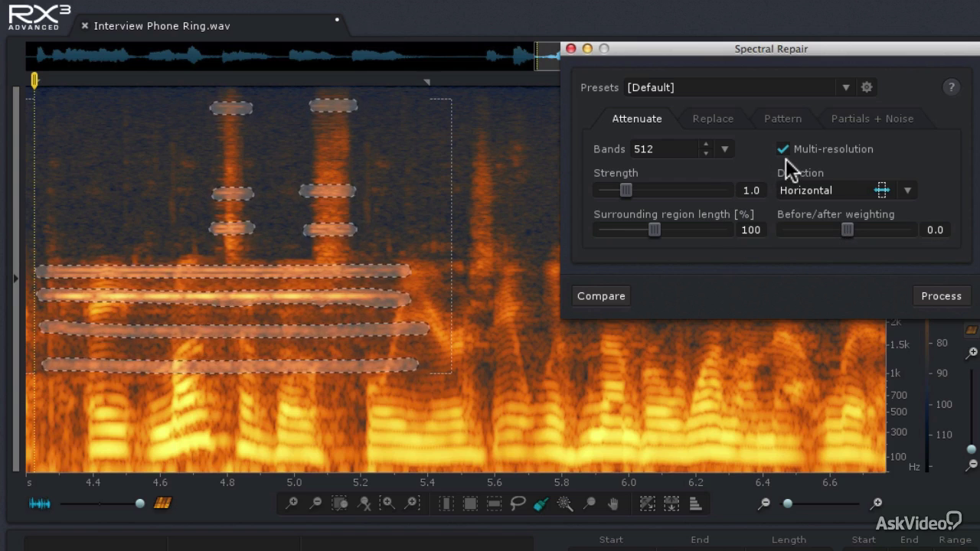
Queue Spectral Repair variants at 512, 2048 and 4096 bands in Compare Settings
left_click(592, 296)
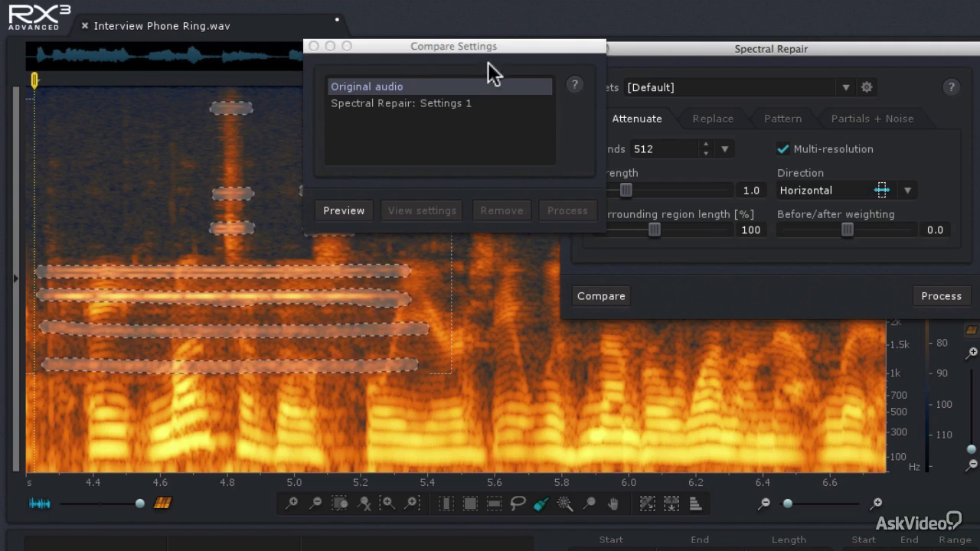
left_click_drag(485, 48, 440, 52)
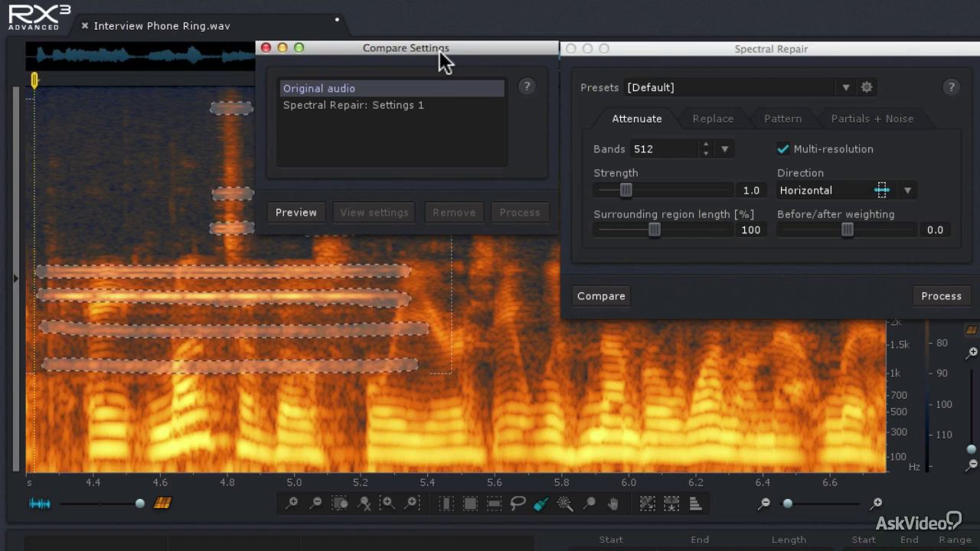
left_click(638, 149)
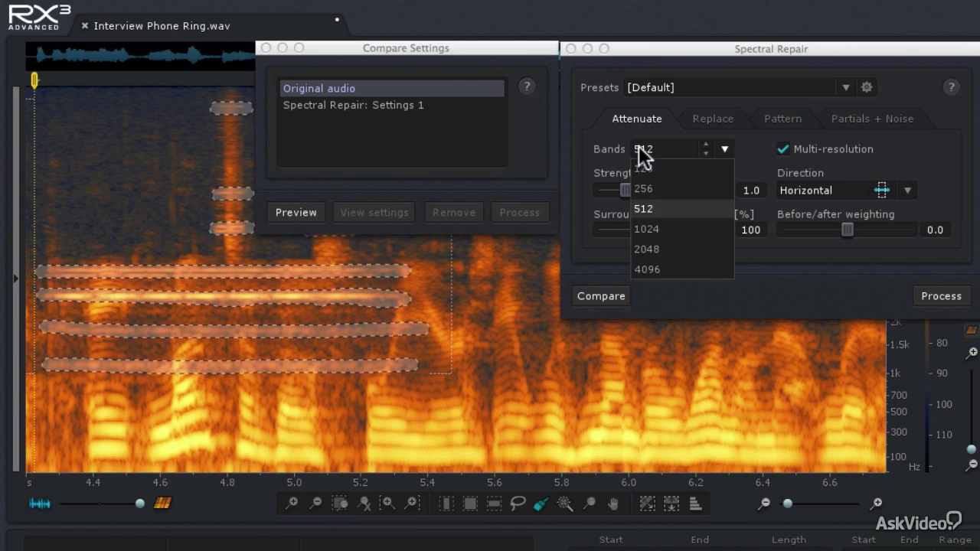
left_click(647, 248)
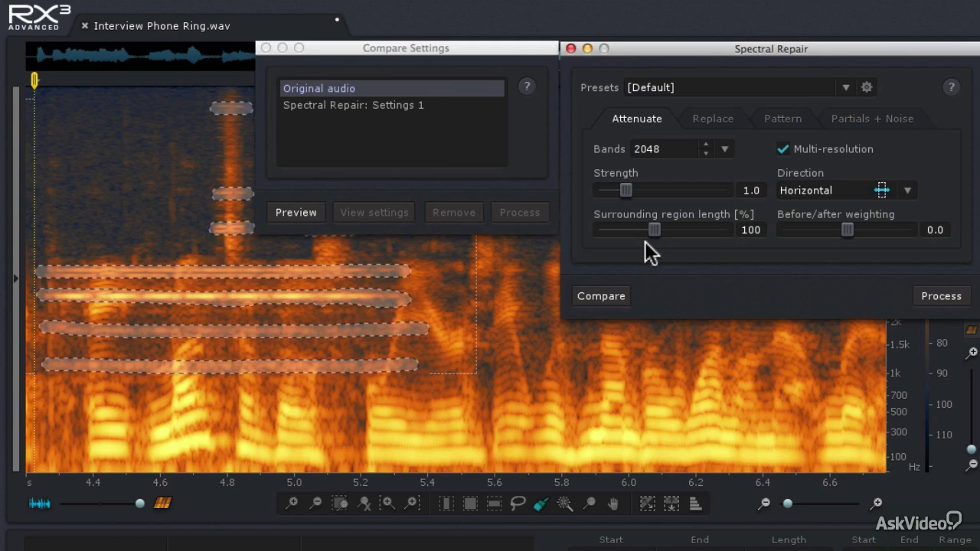
left_click(603, 297)
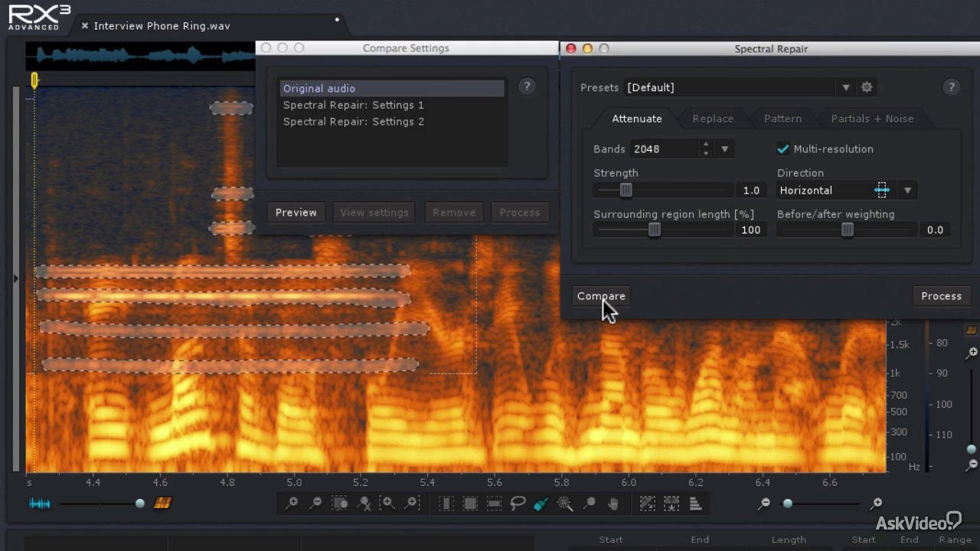
left_click(660, 148)
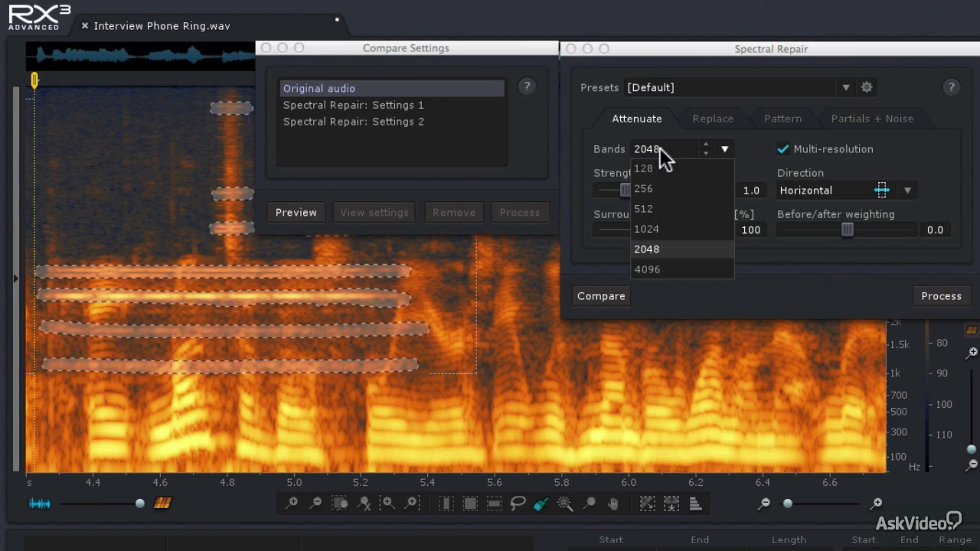
left_click(653, 264)
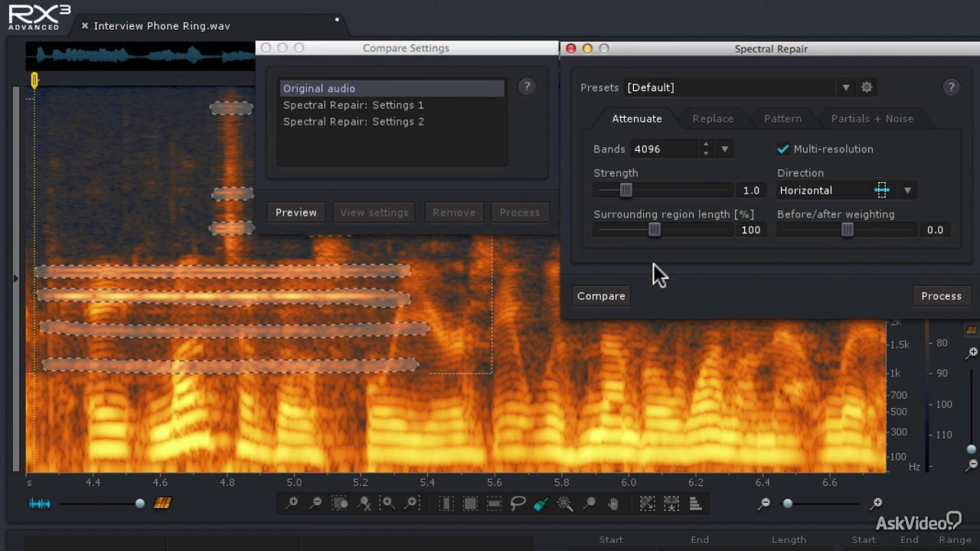
left_click(615, 294)
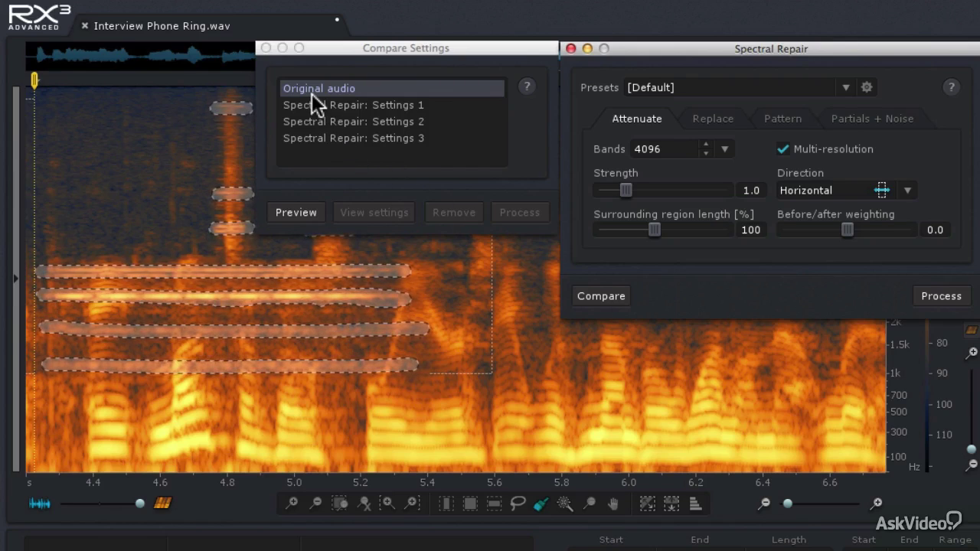
Audition the original audio and each of the three band-count variants
left_click(294, 209)
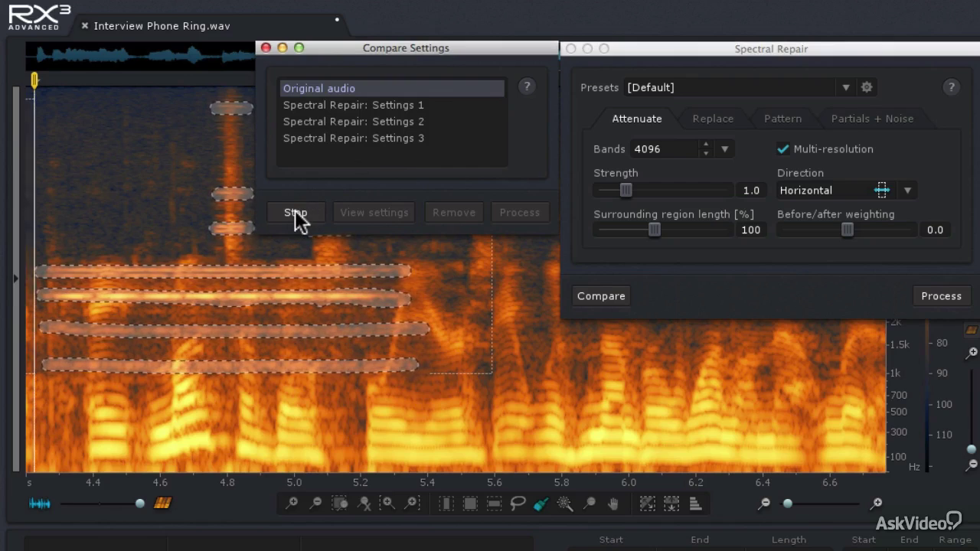
left_click(295, 209)
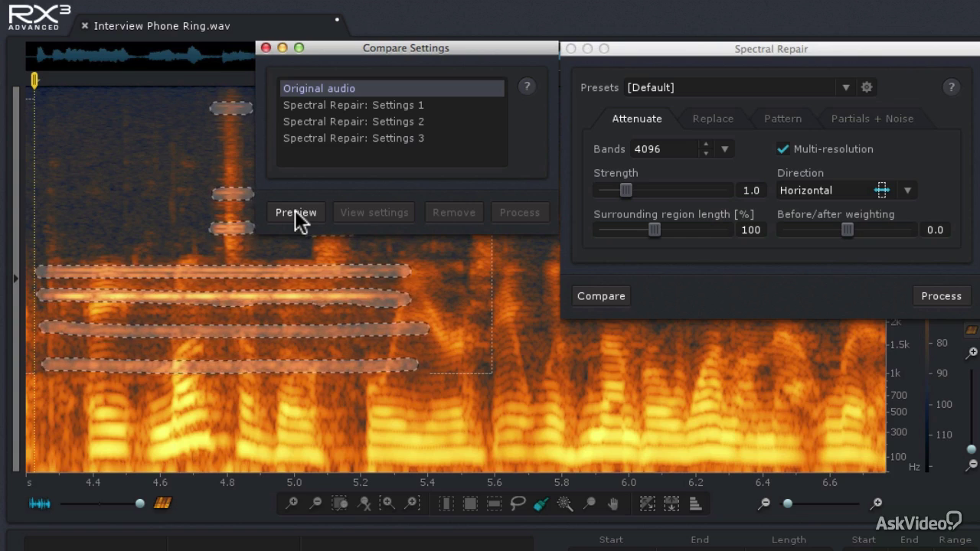
left_click(295, 212)
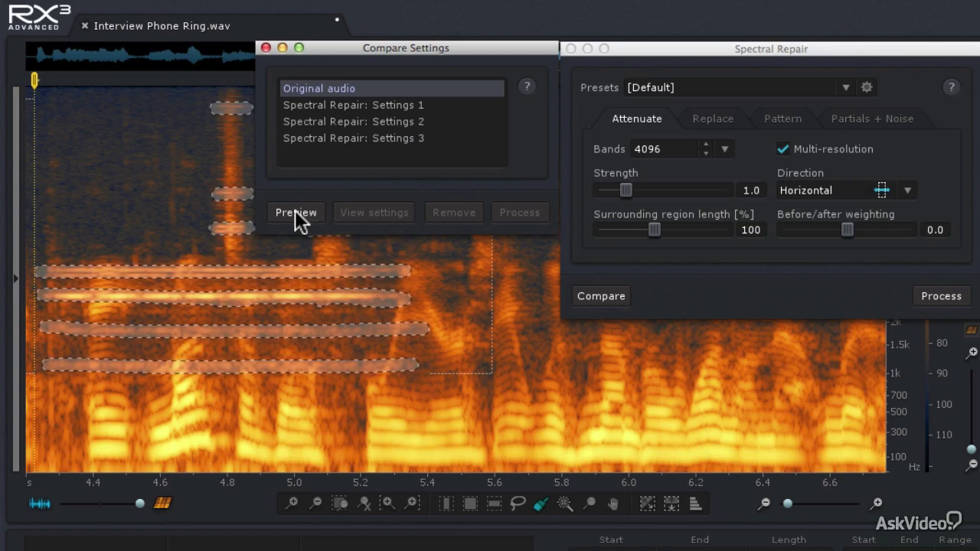
left_click(302, 106)
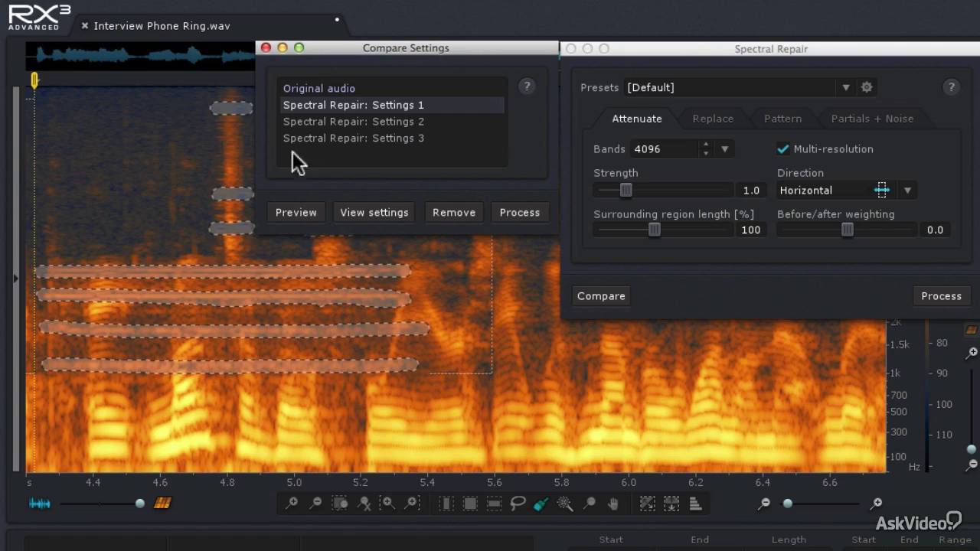
left_click(276, 204)
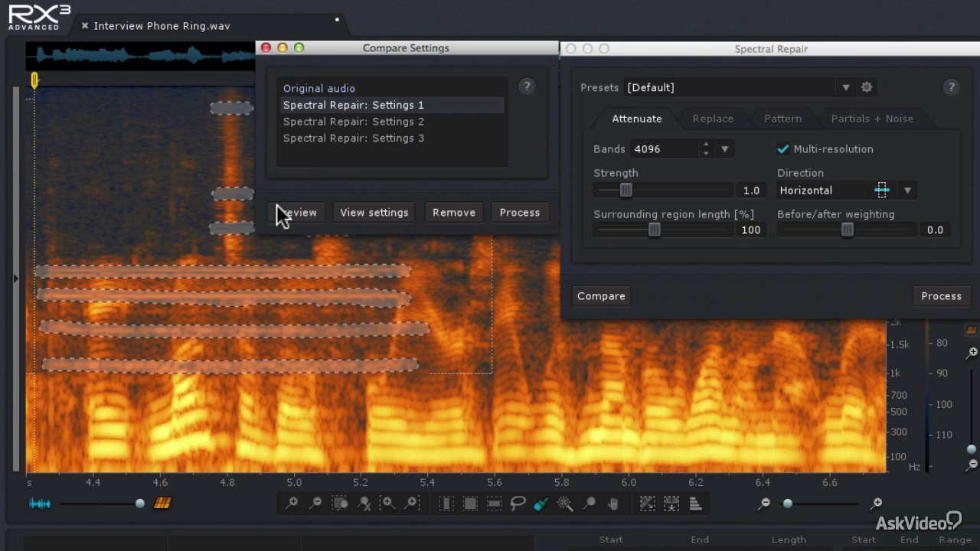
left_click(298, 122)
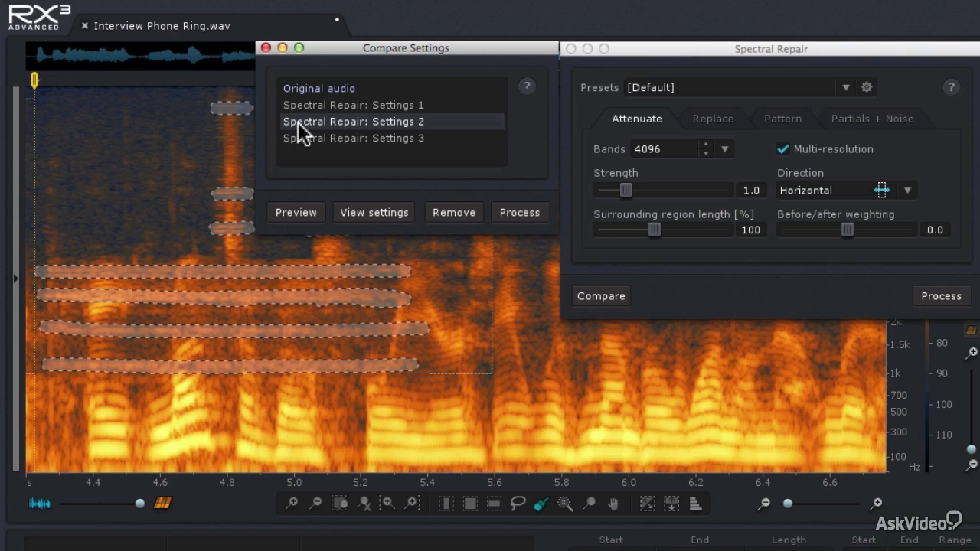
left_click(291, 212)
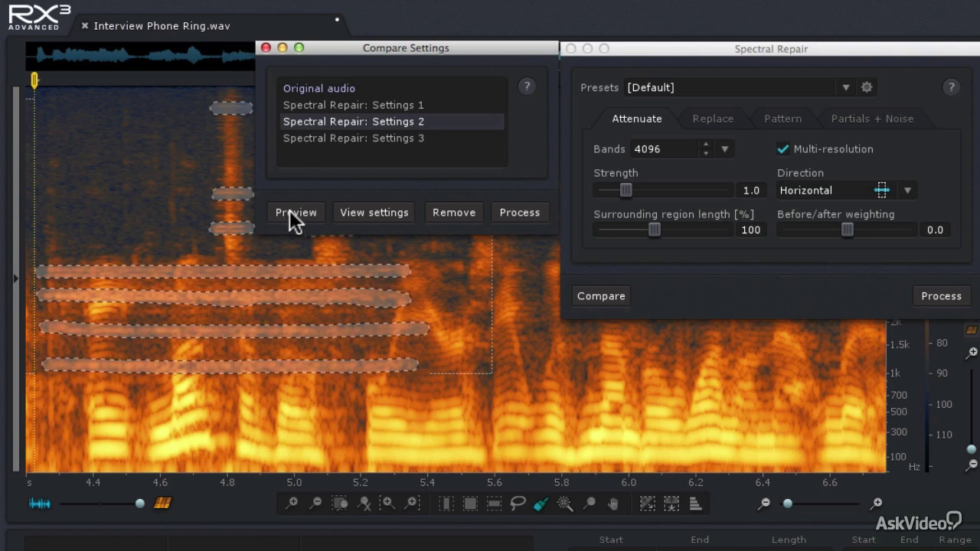
left_click(306, 138)
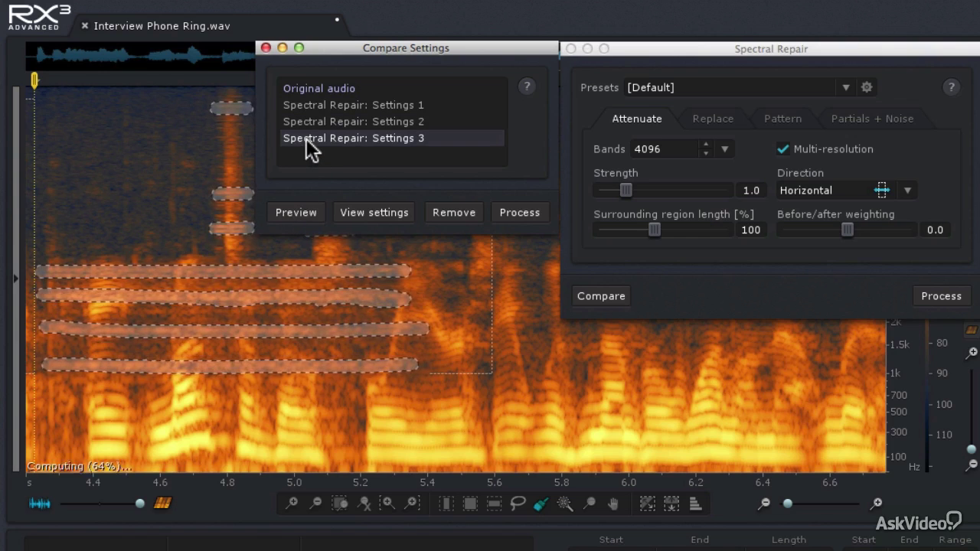
left_click(286, 208)
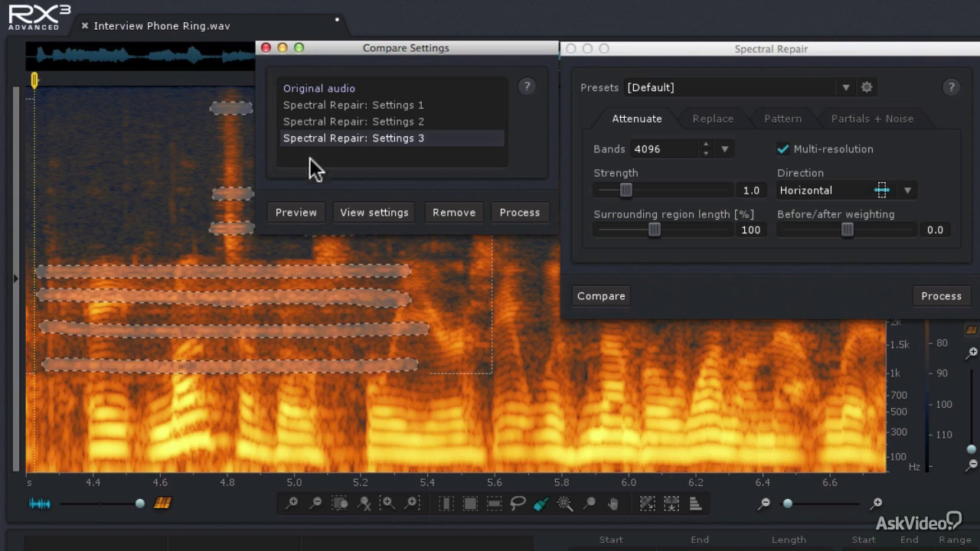
Reload the 2048-band variant, queue it vertical at strength 2.0, then queue strength 3.0
left_click(312, 121)
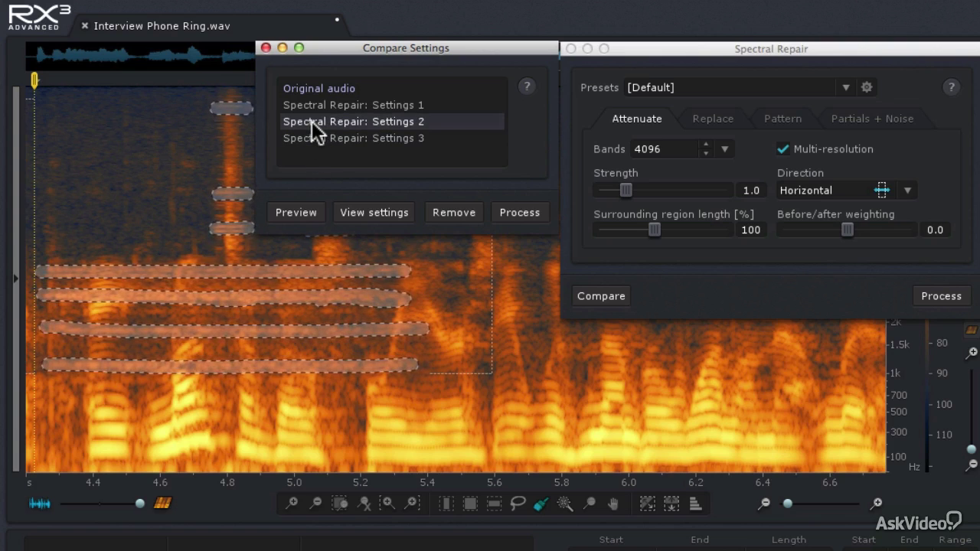
left_click(350, 212)
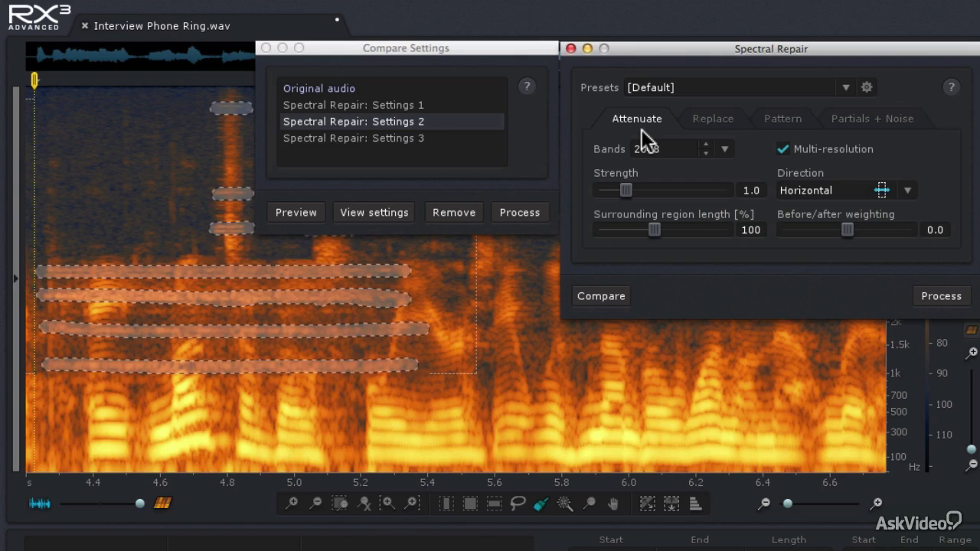
mouse_move(636, 118)
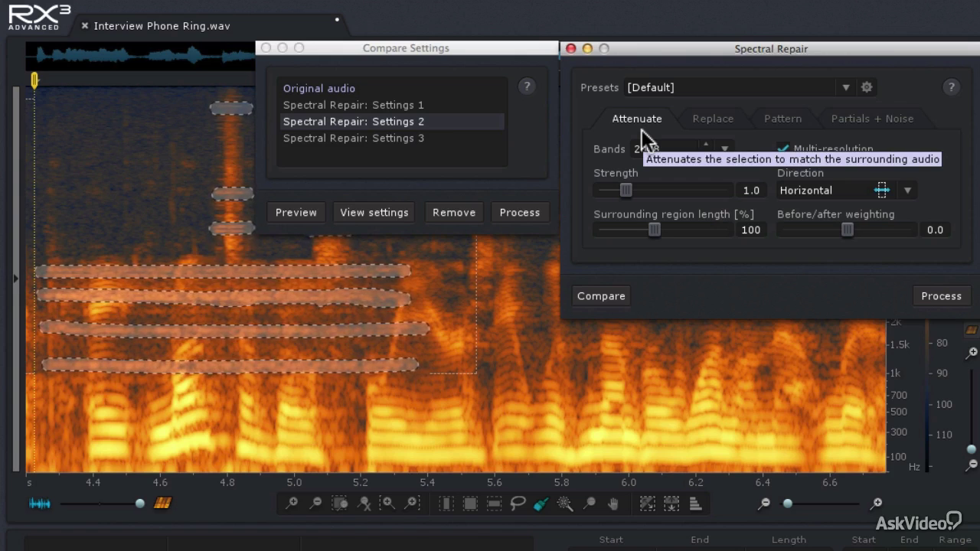
left_click(814, 193)
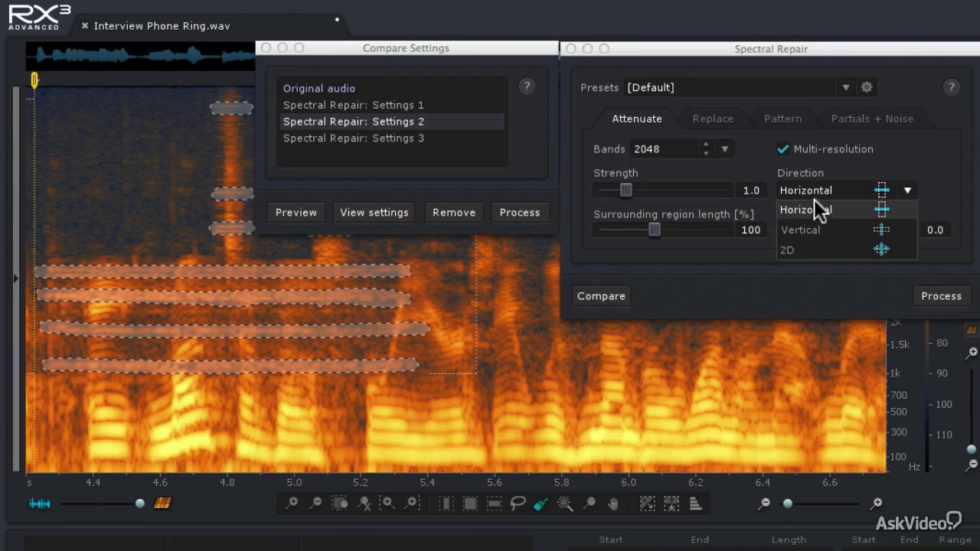
left_click(800, 230)
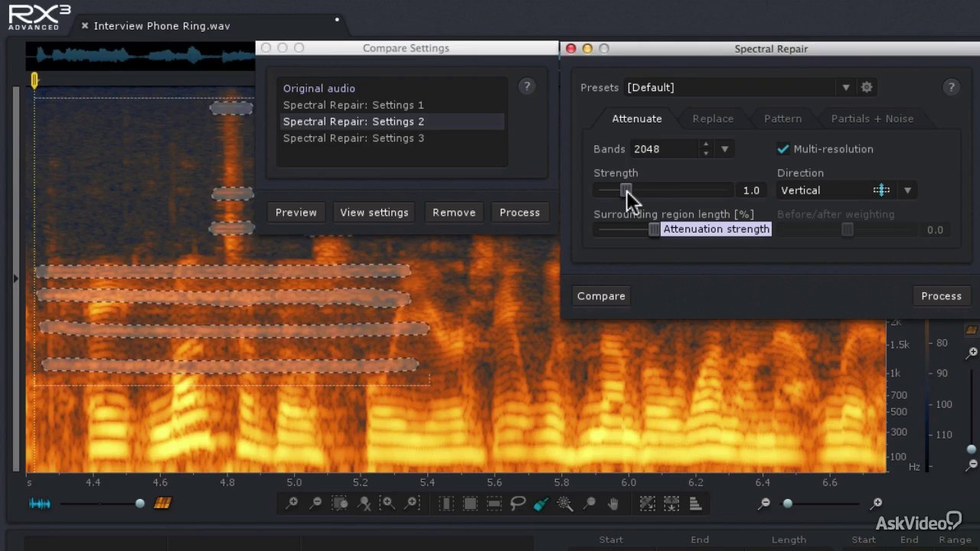
left_click_drag(629, 189, 661, 190)
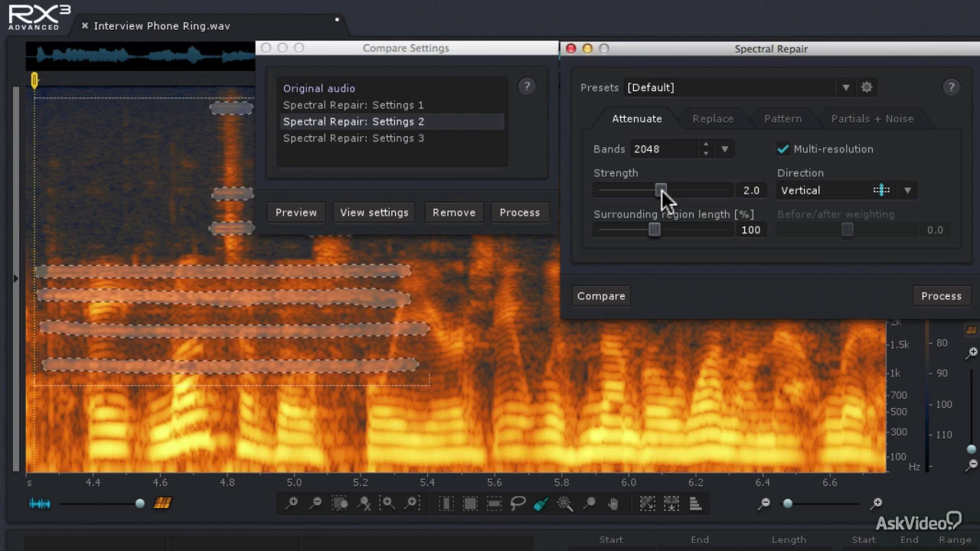
left_click(610, 292)
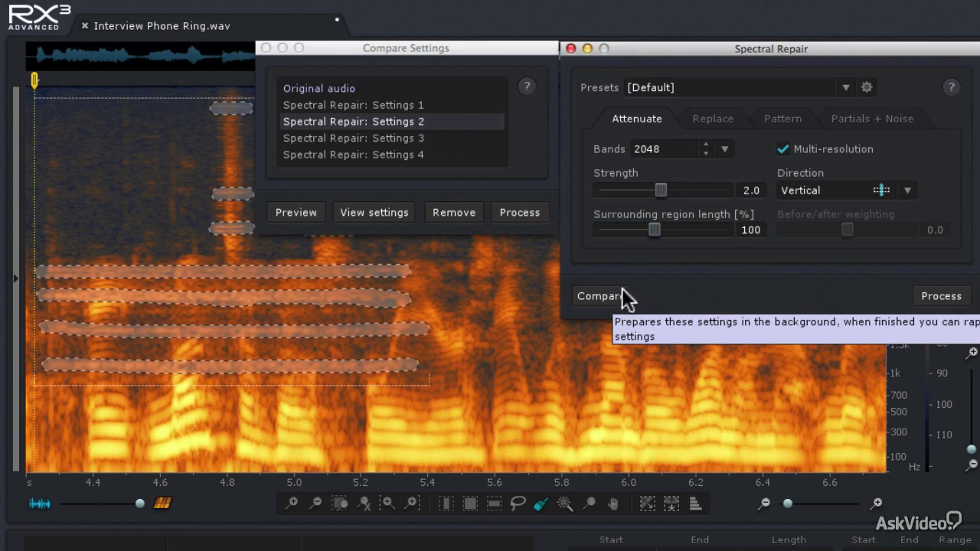
left_click_drag(662, 191, 695, 189)
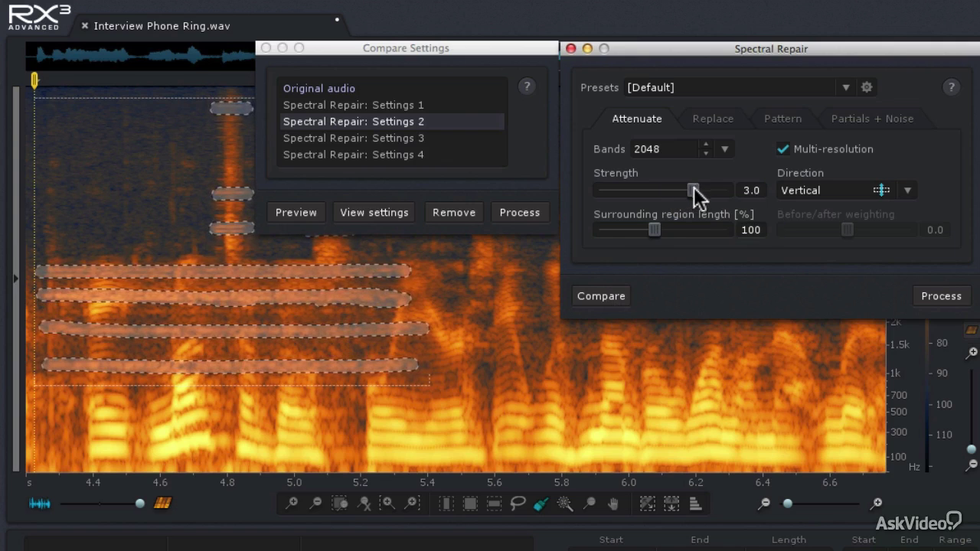
left_click(618, 293)
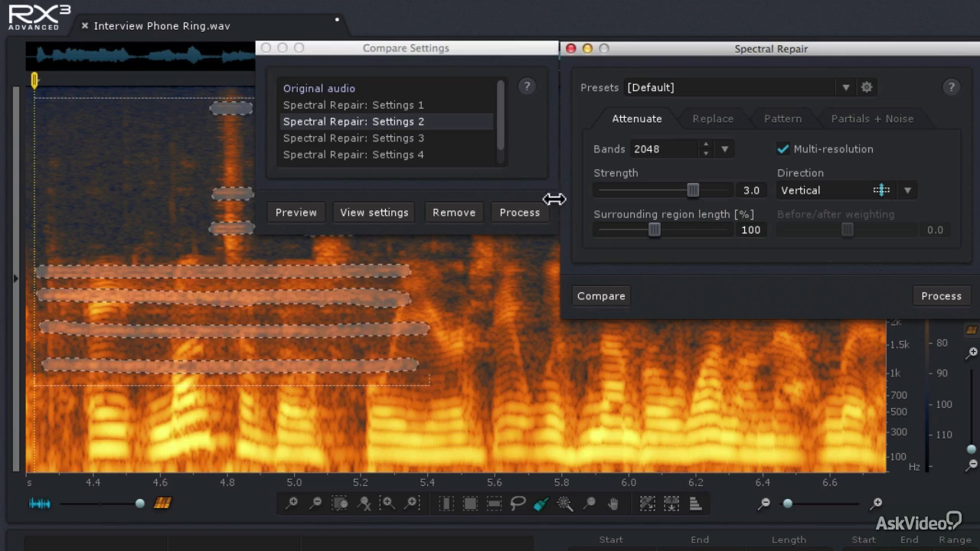
Preview Settings 3, 4 and 5 in turn, then reselect Settings 4
left_click(501, 118)
left_click_drag(501, 119, 500, 144)
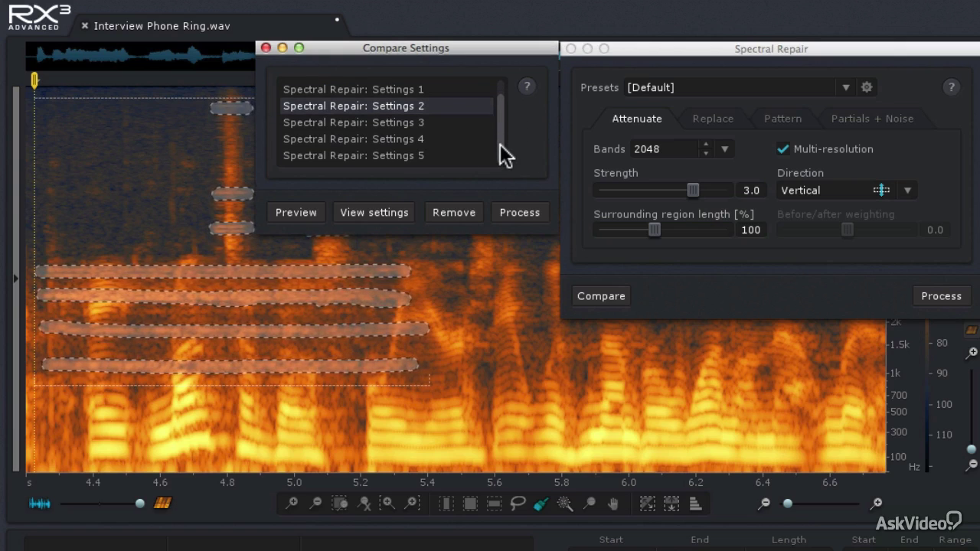
left_click(347, 121)
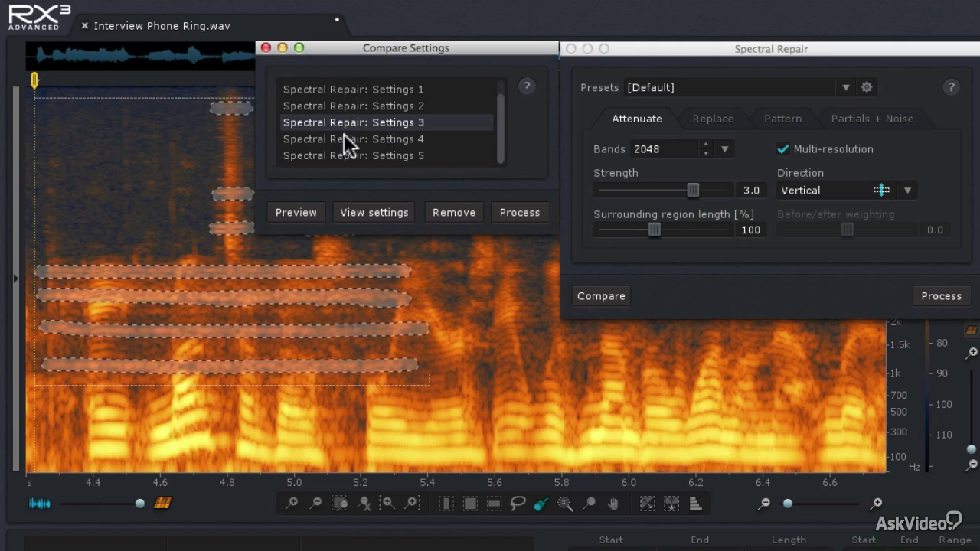
left_click(302, 210)
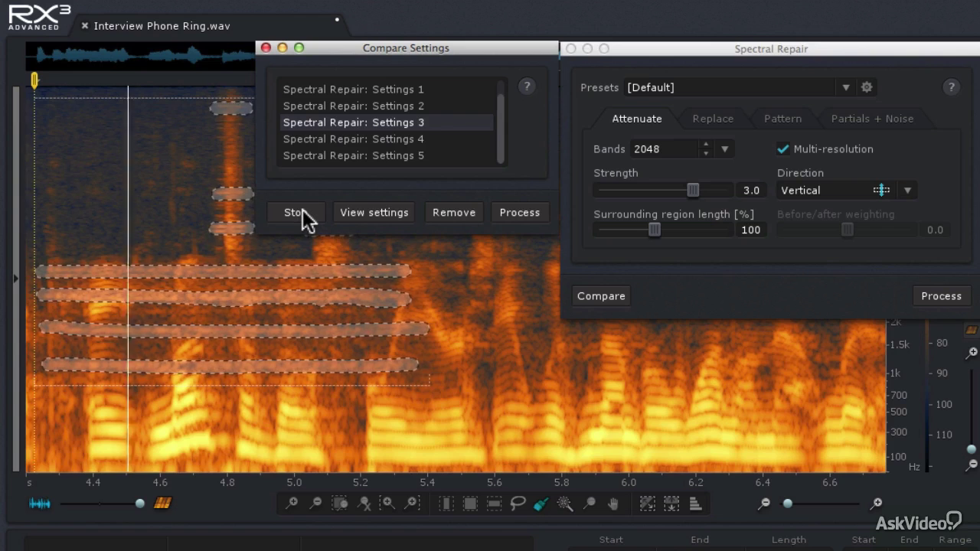
left_click(303, 210)
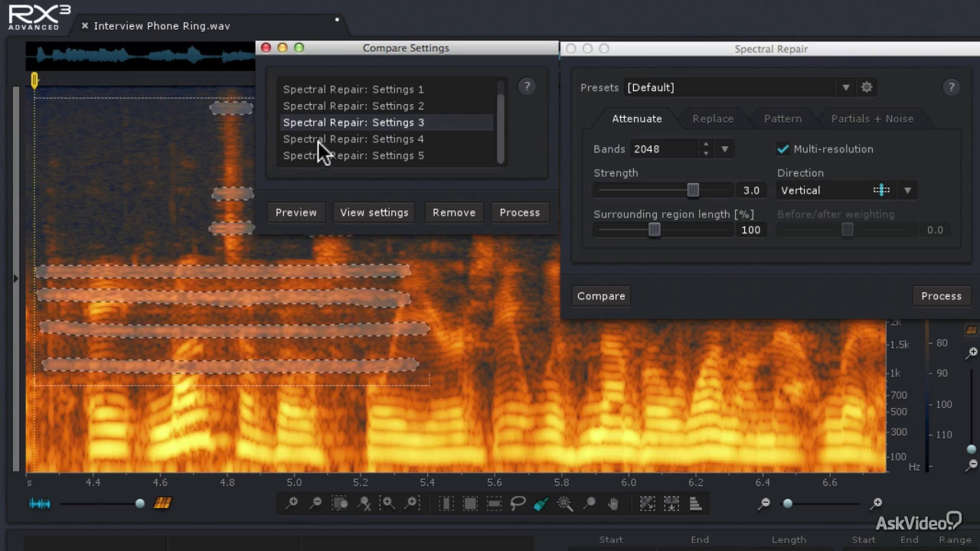
left_click(318, 140)
left_click(295, 210)
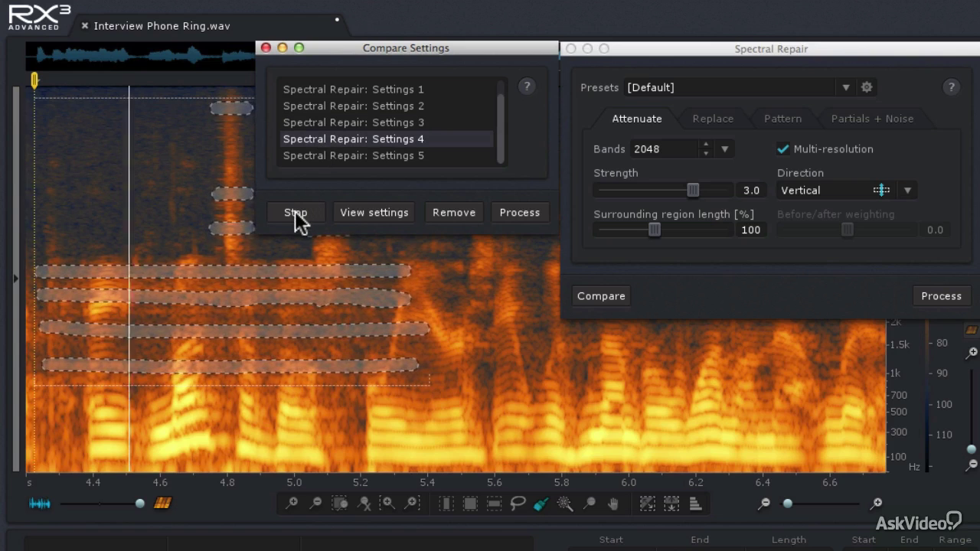
left_click(295, 210)
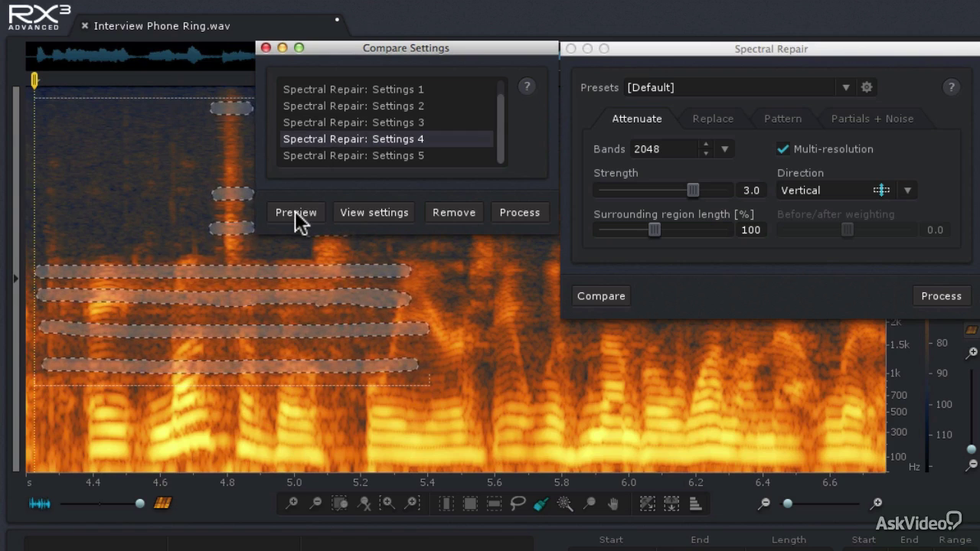
left_click(302, 157)
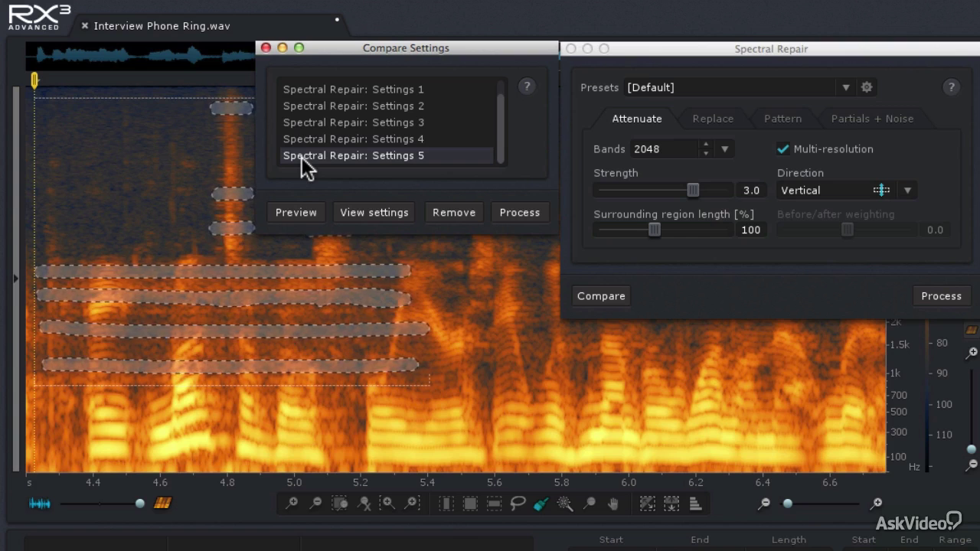
left_click(295, 211)
left_click(313, 139)
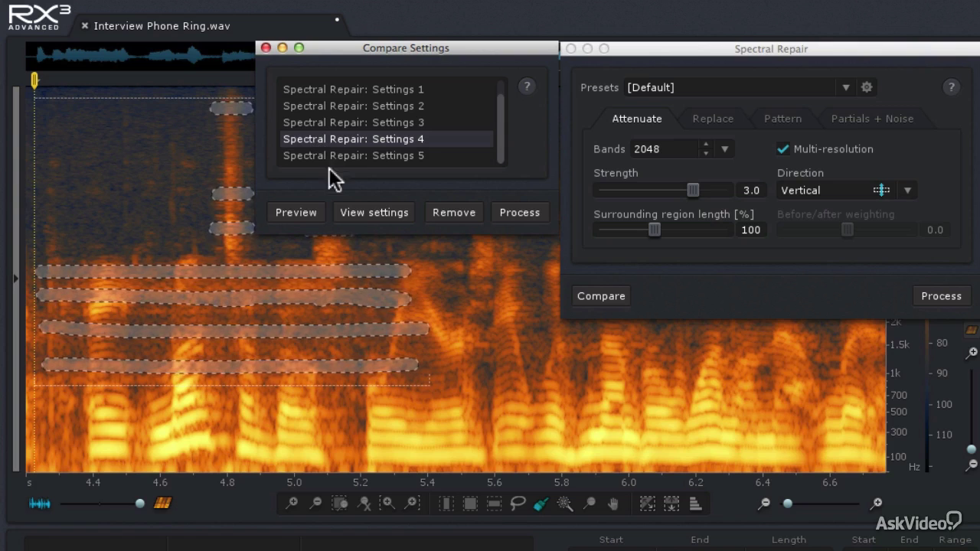
Load Settings 4 (2048 bands, vertical, strength 2.0) and process the painted ring lines
left_click(356, 208)
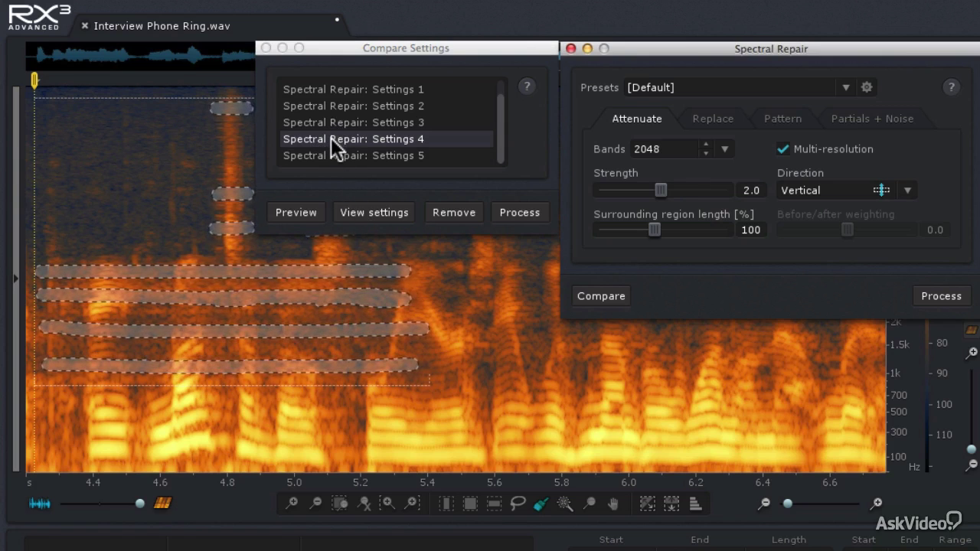
left_click(266, 48)
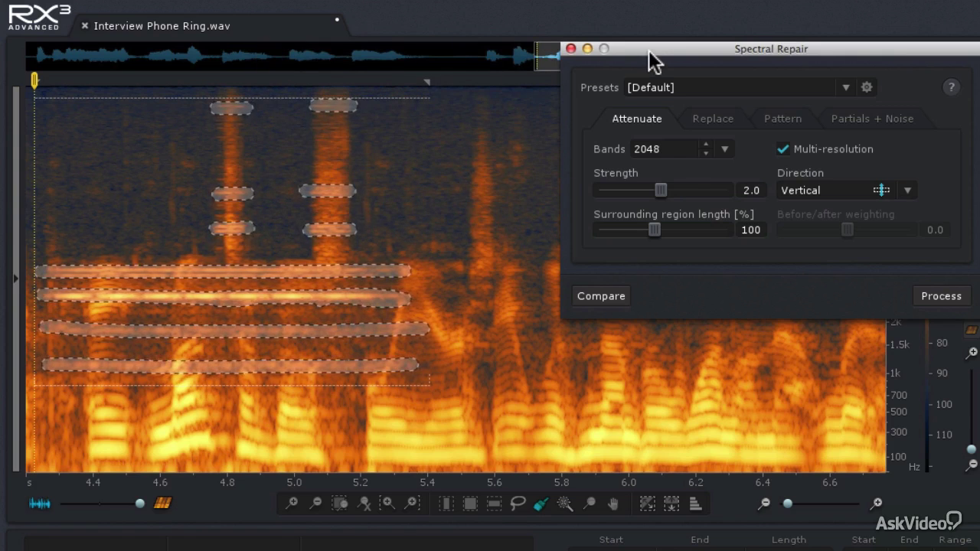
left_click(946, 303)
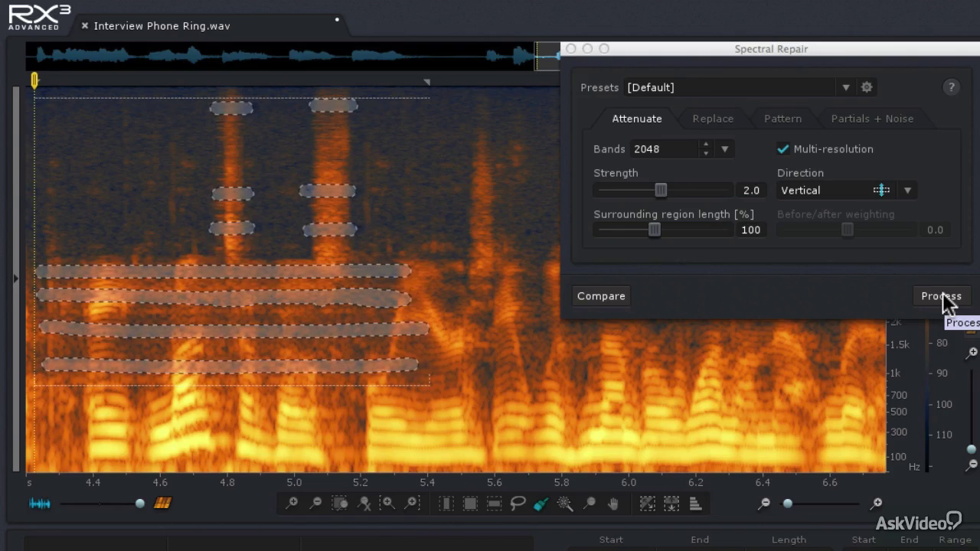
Close Spectral Repair, then play the Initial State ringing and the repaired Spectral Repair version
left_click(570, 48)
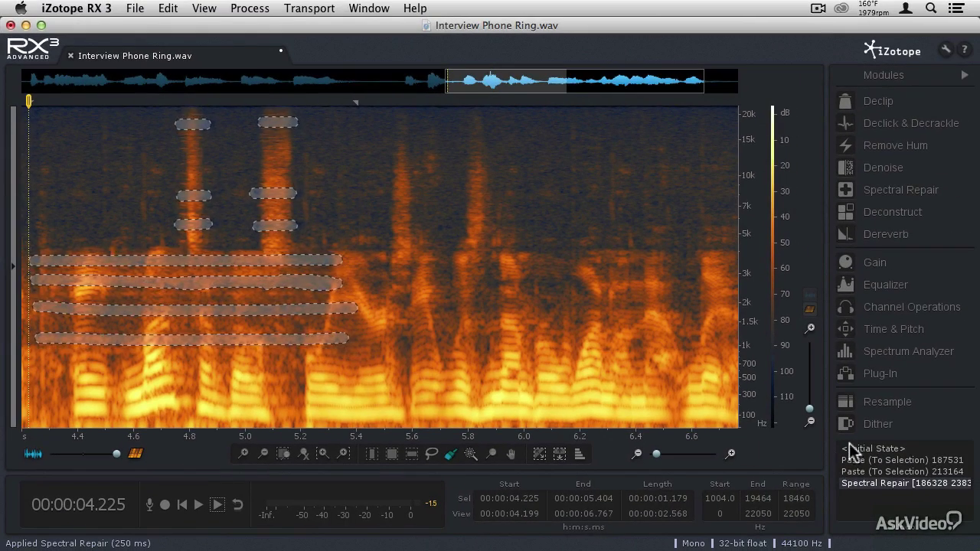
left_click(849, 447)
key("space")
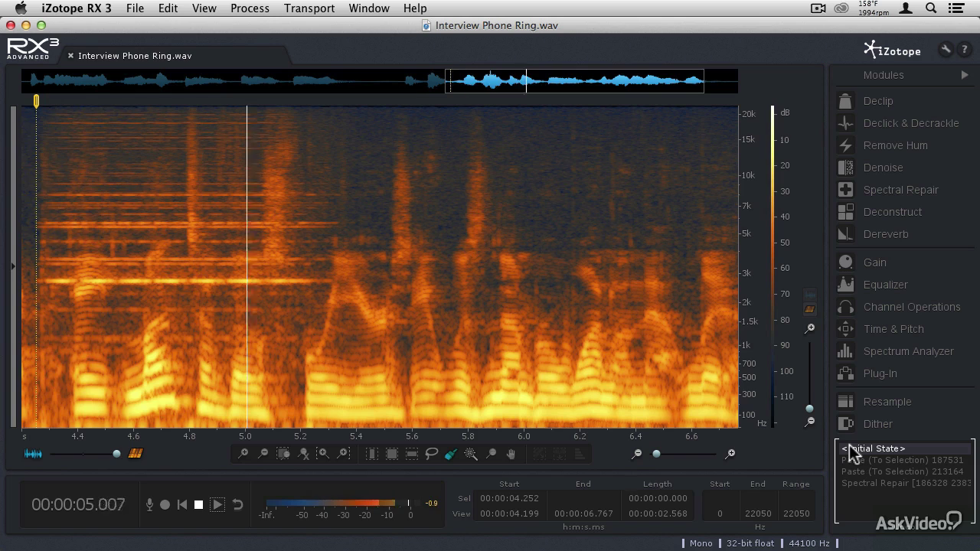
key("space")
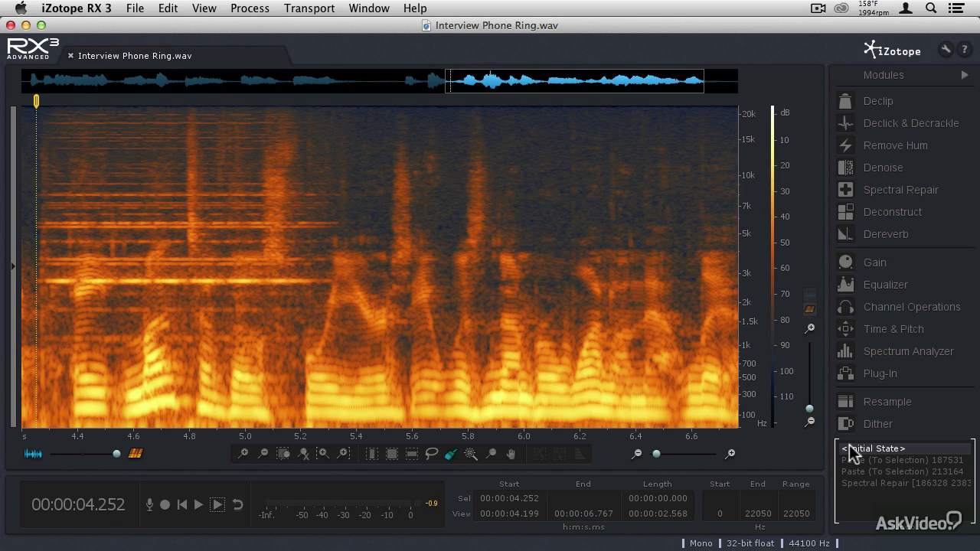
left_click(852, 483)
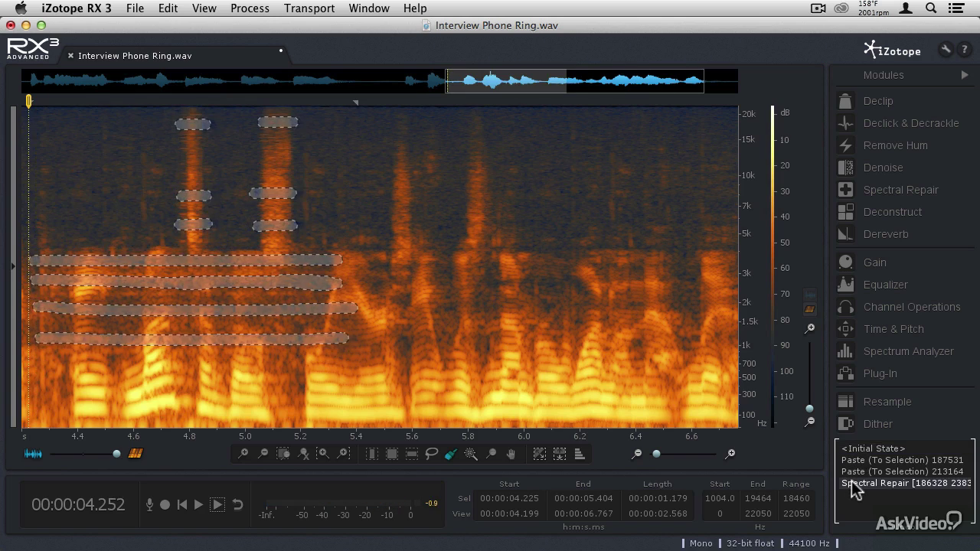
key("space")
key("space")
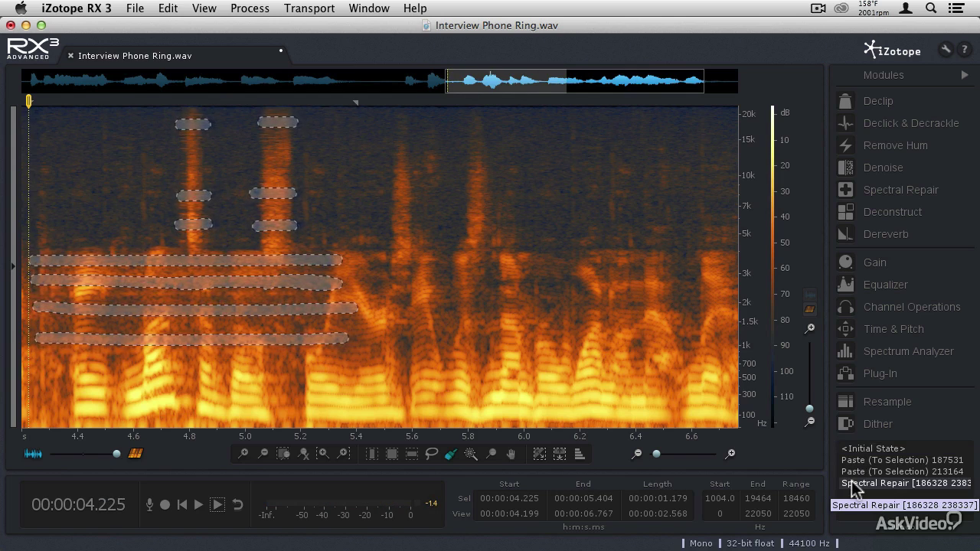
Clear selections and play the full file from 1.5 seconds with waveform overlay
key("super+d")
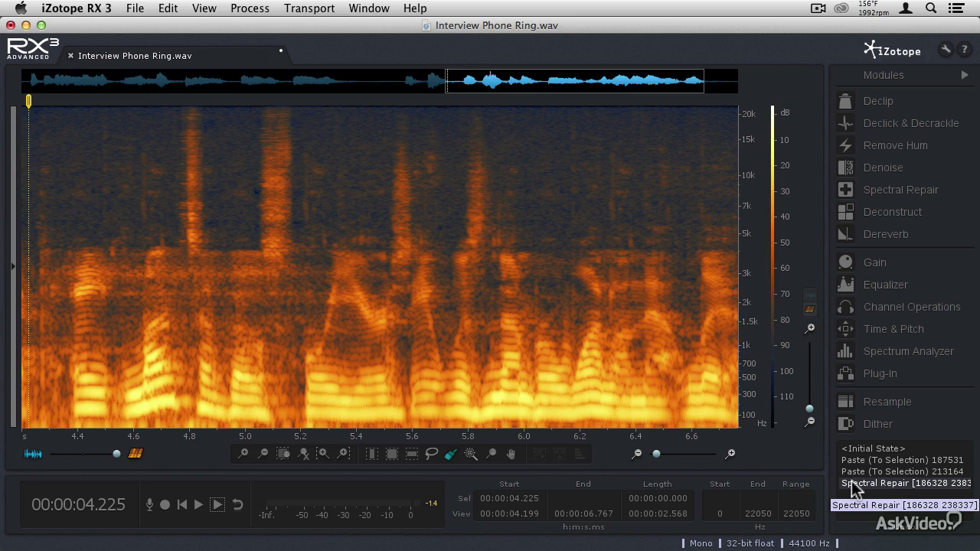
left_click(305, 456)
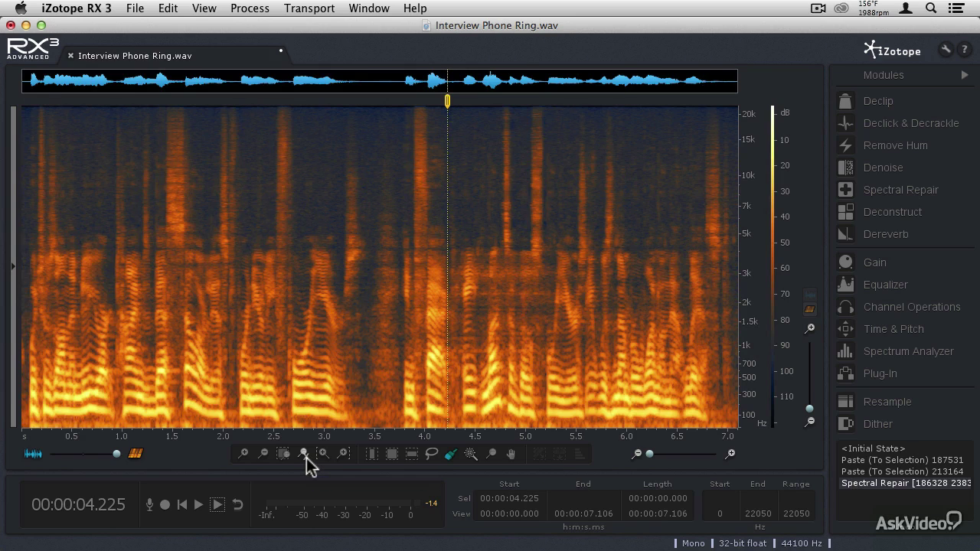
left_click(87, 454)
left_click_drag(168, 221, 179, 210)
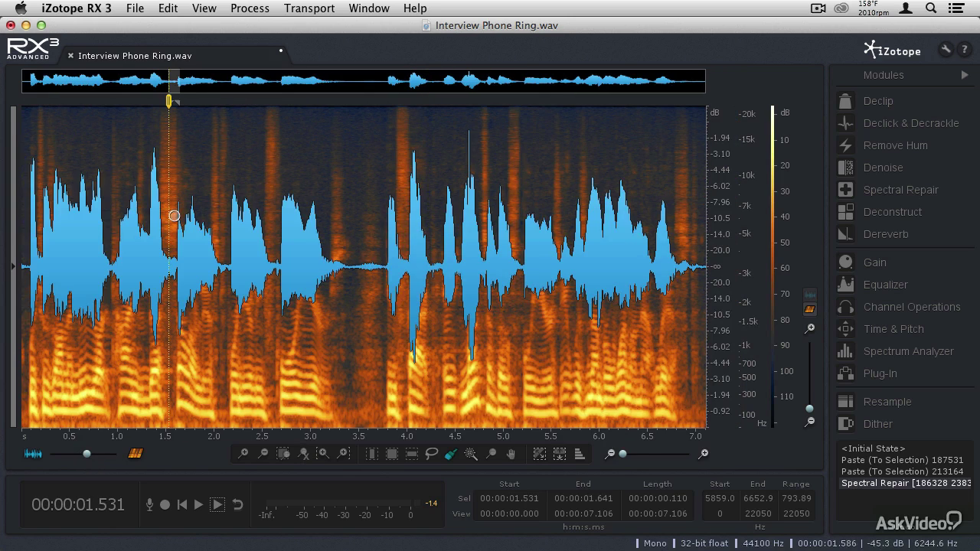
key("space")
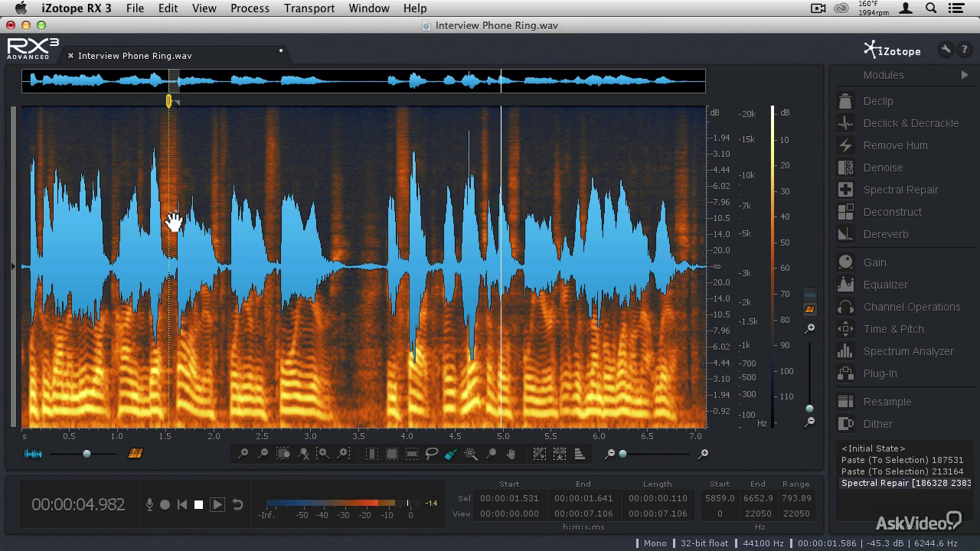
key("space")
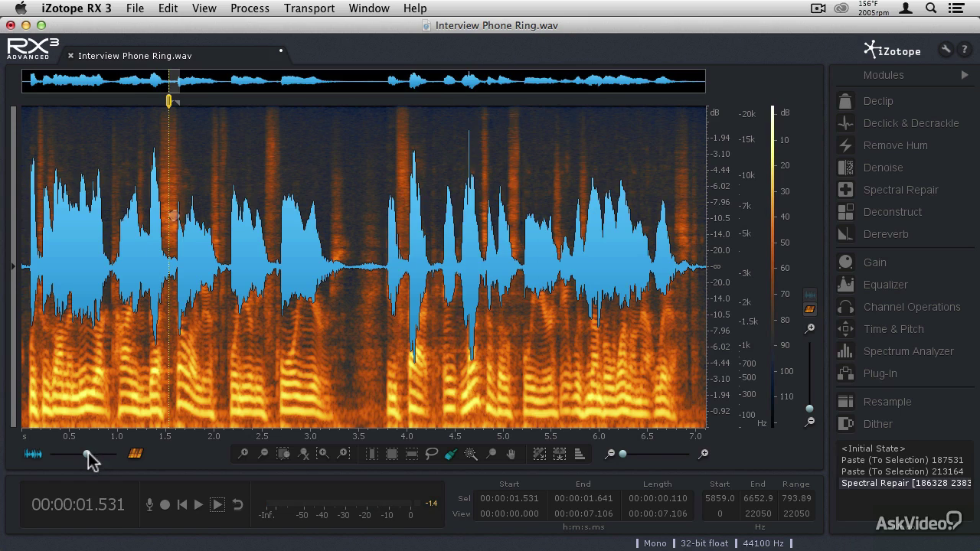
left_click_drag(89, 454, 117, 453)
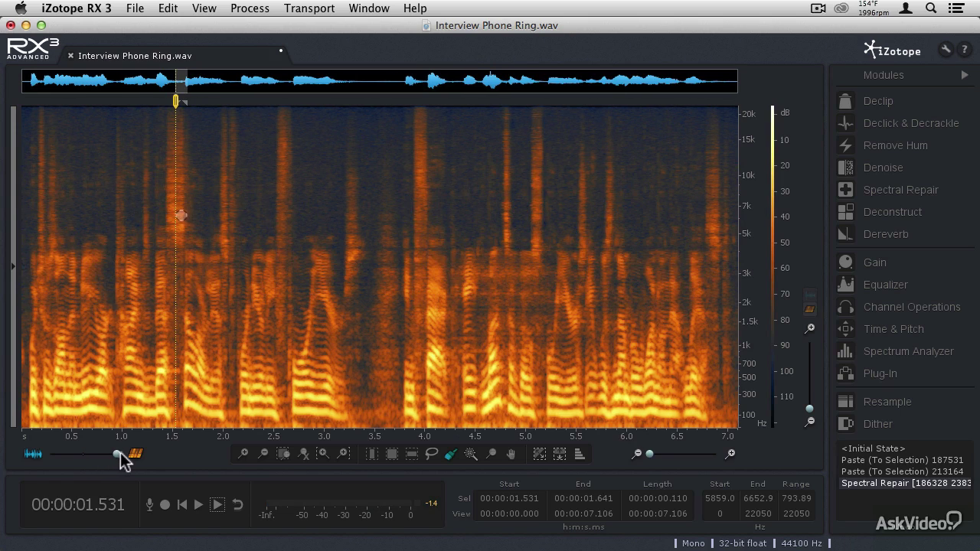
Switch History to Initial State and back to Spectral Repair, clearing selections
left_click(885, 448)
key("Escape")
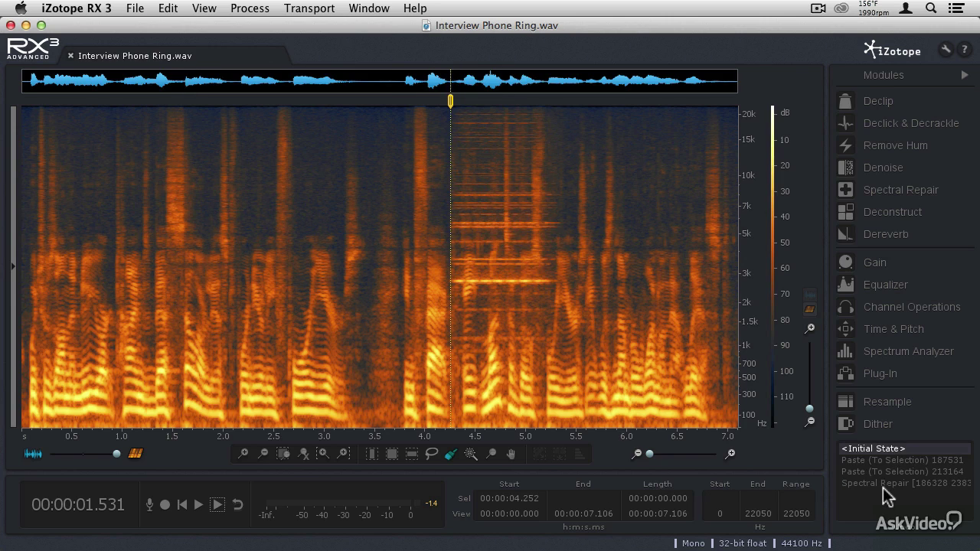
left_click(884, 483)
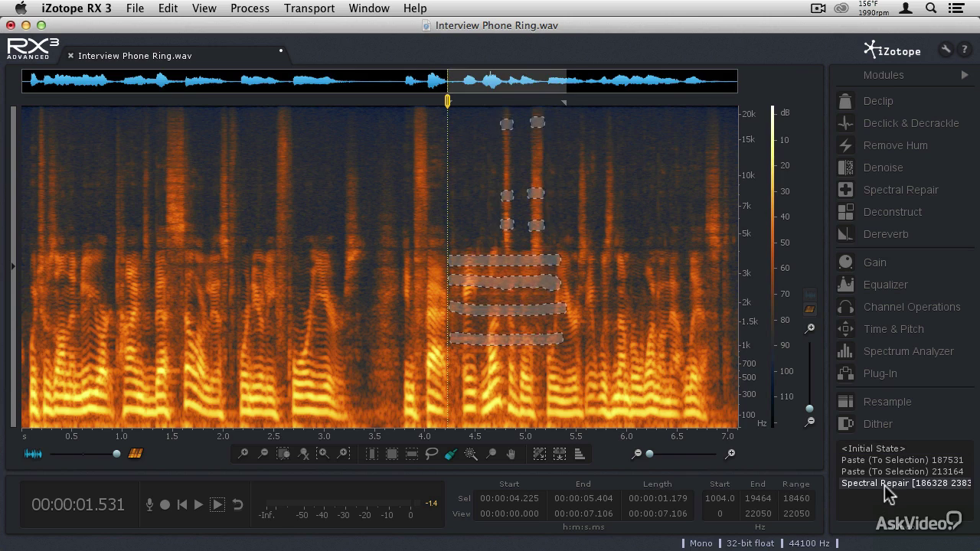
key("Escape")
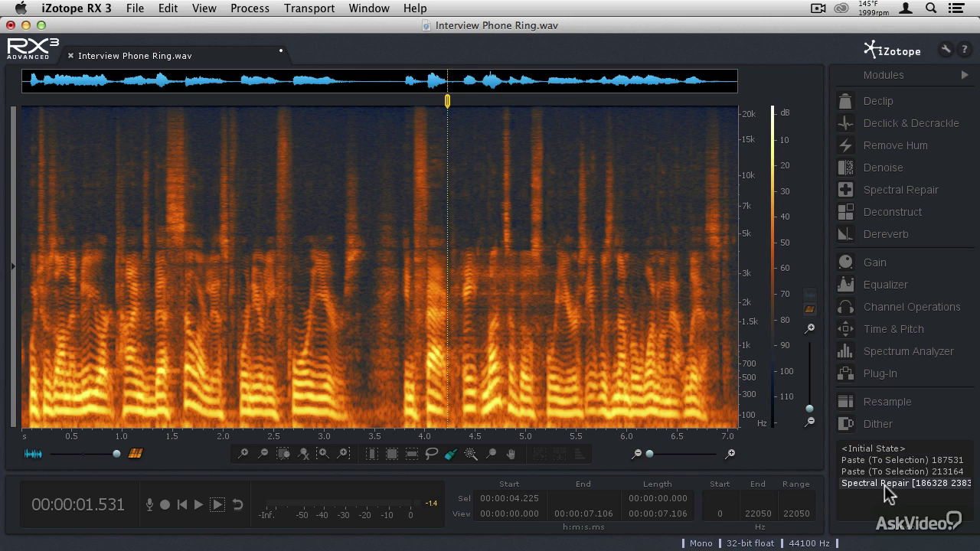